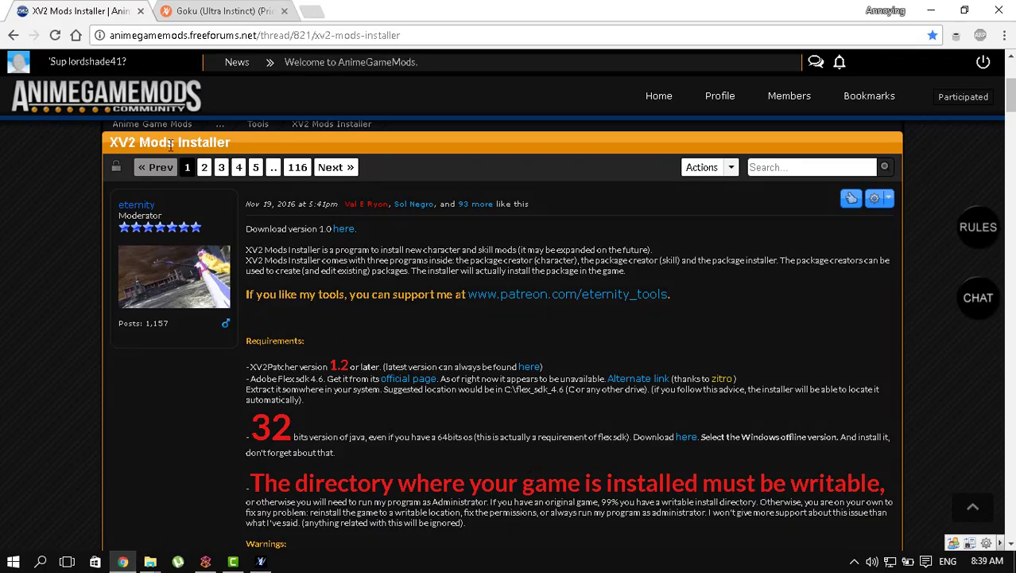
Step: Download version 1.0 of the installer from the thread's download link
left_click(402, 35)
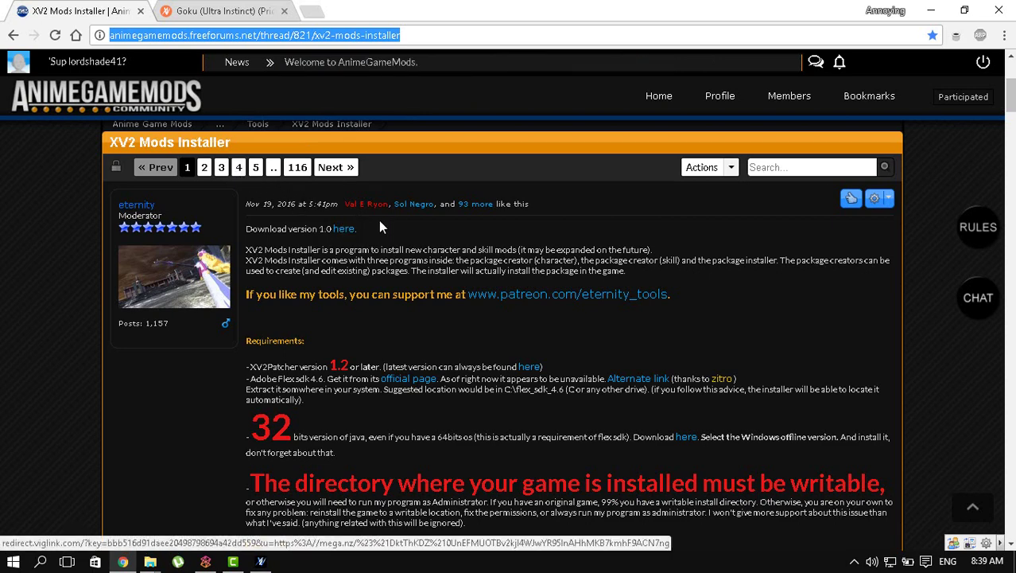
left_click(344, 230)
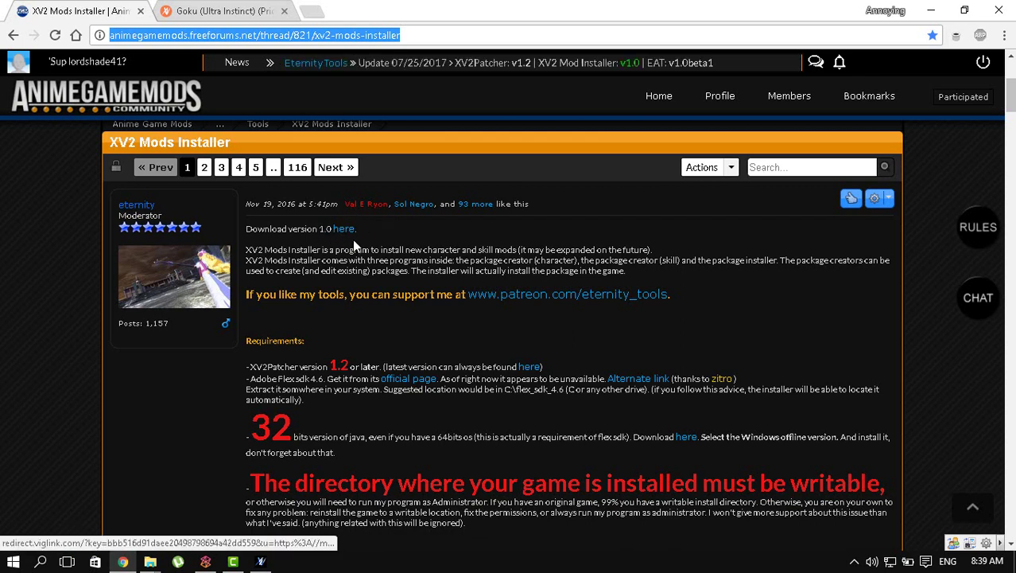
left_click_drag(331, 230, 355, 232)
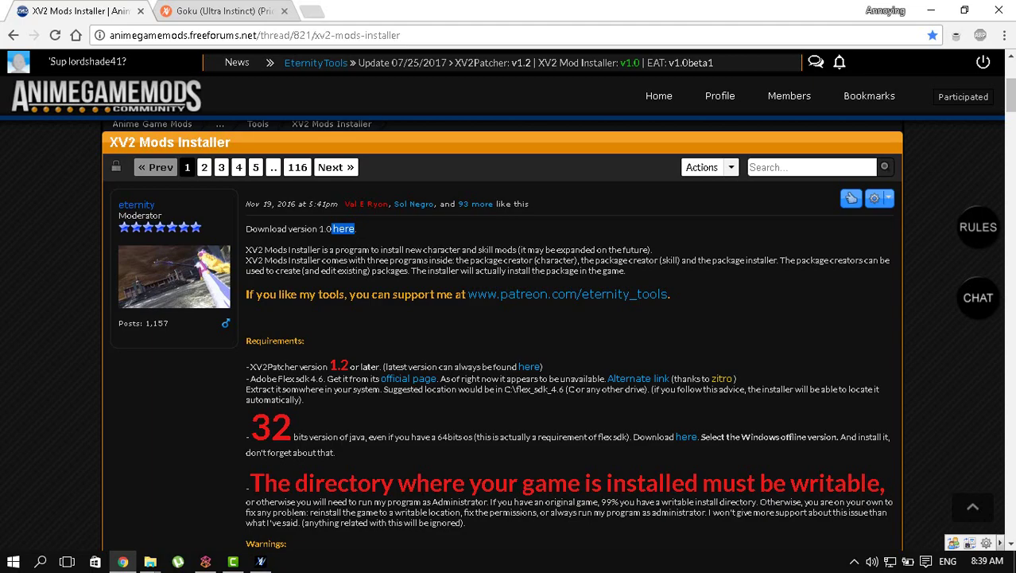
Step: Highlight the XV2Patcher 1.2 and 32-bit Java requirement lines in the first post
left_click(379, 245)
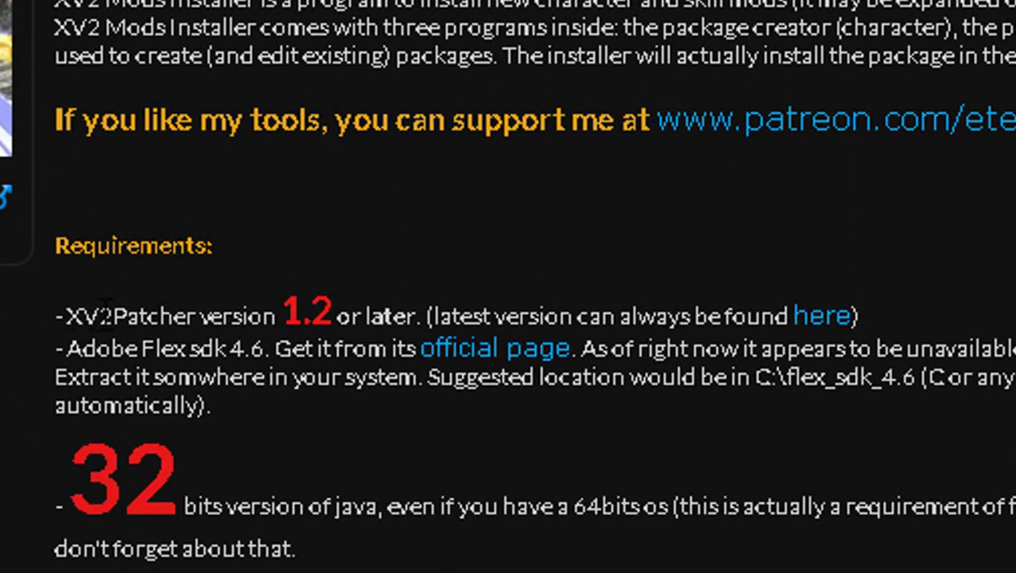
left_click_drag(65, 315, 287, 316)
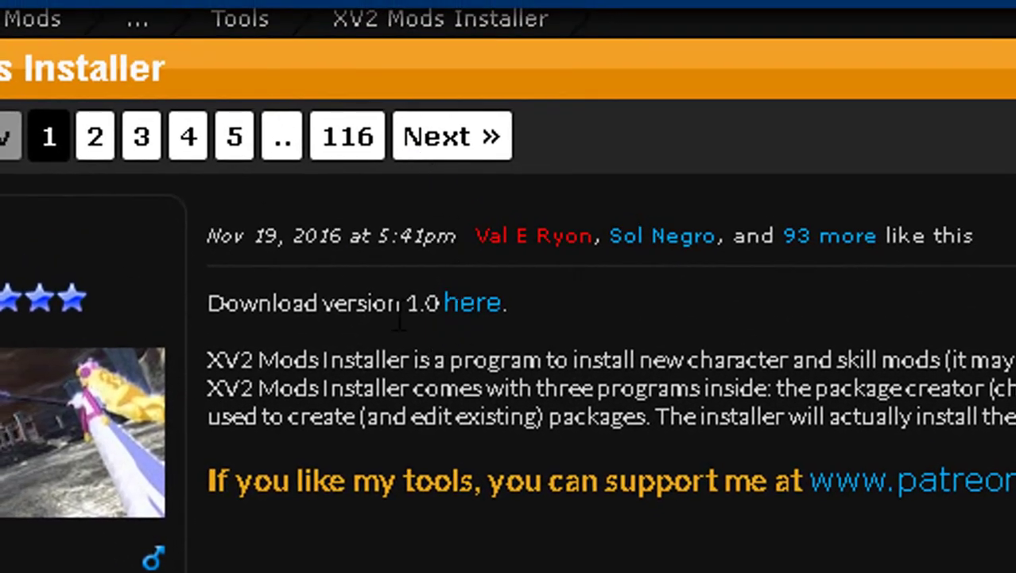
left_click_drag(405, 317, 428, 318)
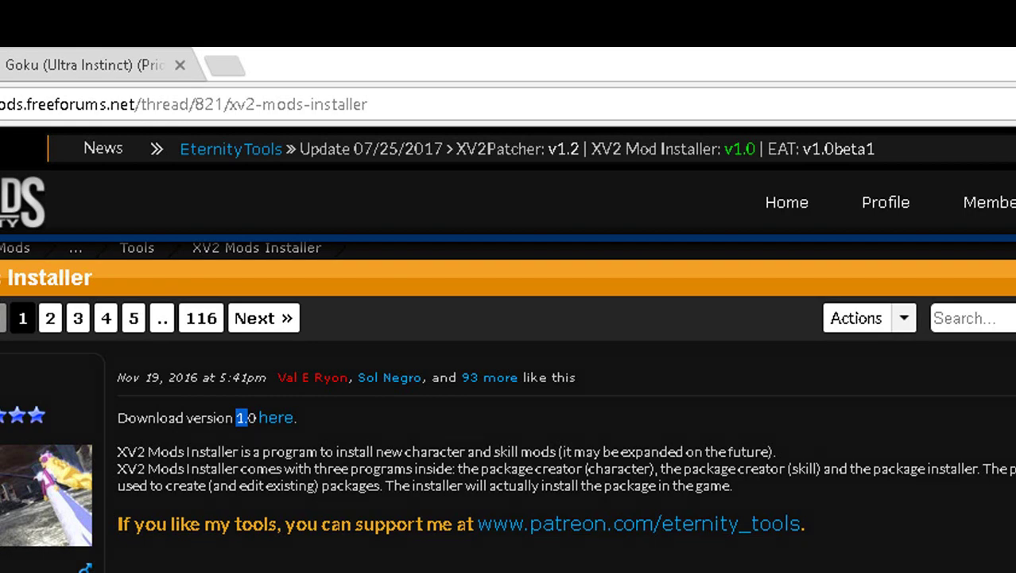
scroll(102, 486, "down", 3)
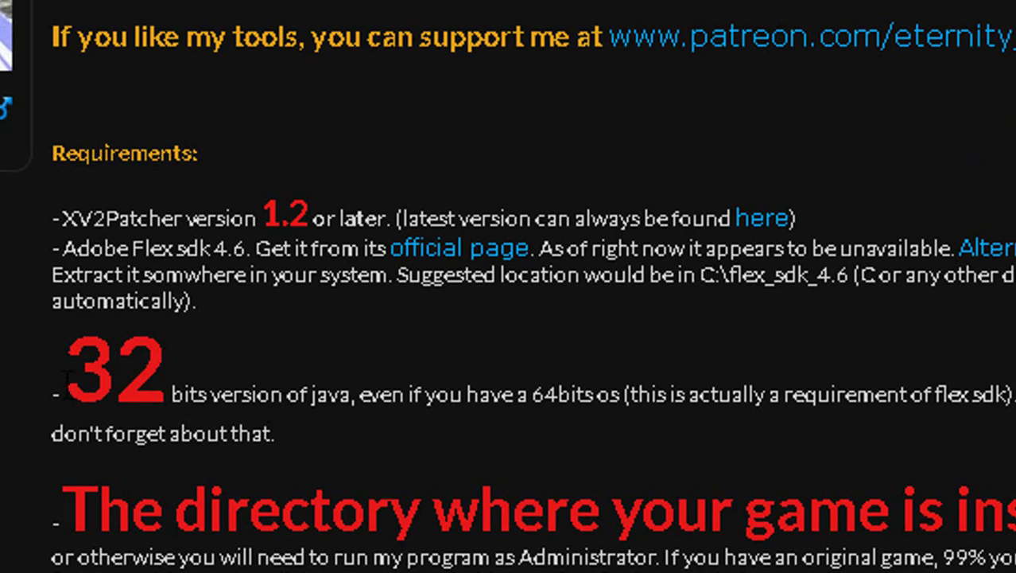
mouse_move(135, 392)
left_mouse_down()
mouse_move(453, 412)
mouse_move(533, 396)
mouse_move(595, 403)
left_mouse_up()
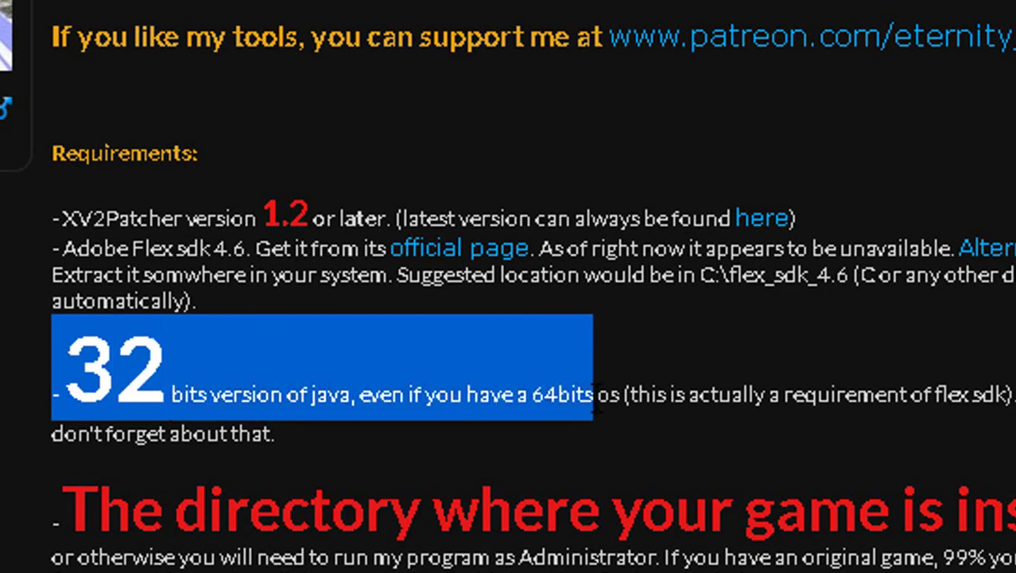
left_click(710, 454)
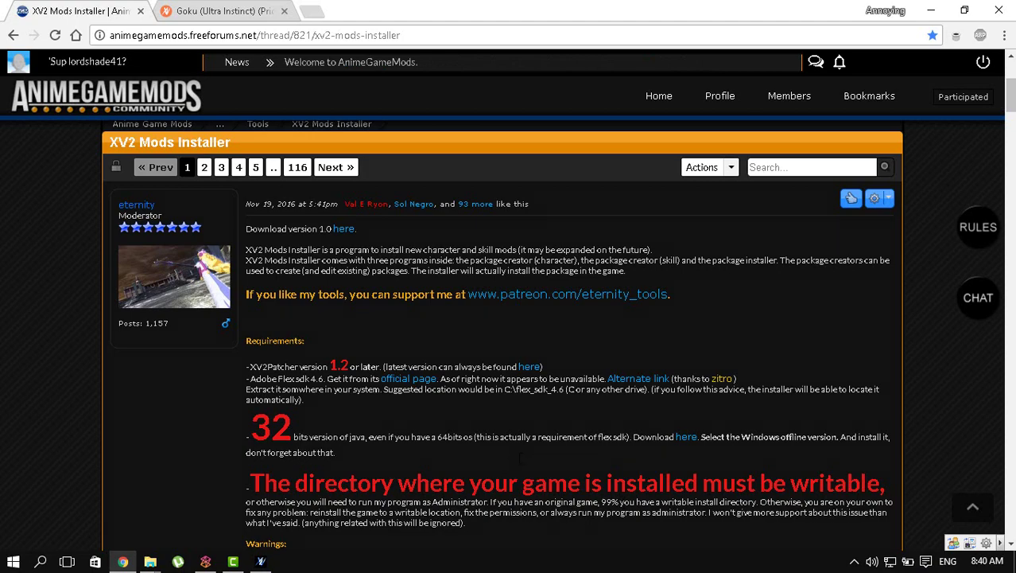
Step: Scroll down past the Warnings to the Troubleshooting guide
scroll(521, 458, "down", 2)
scroll(405, 385, "down", 2)
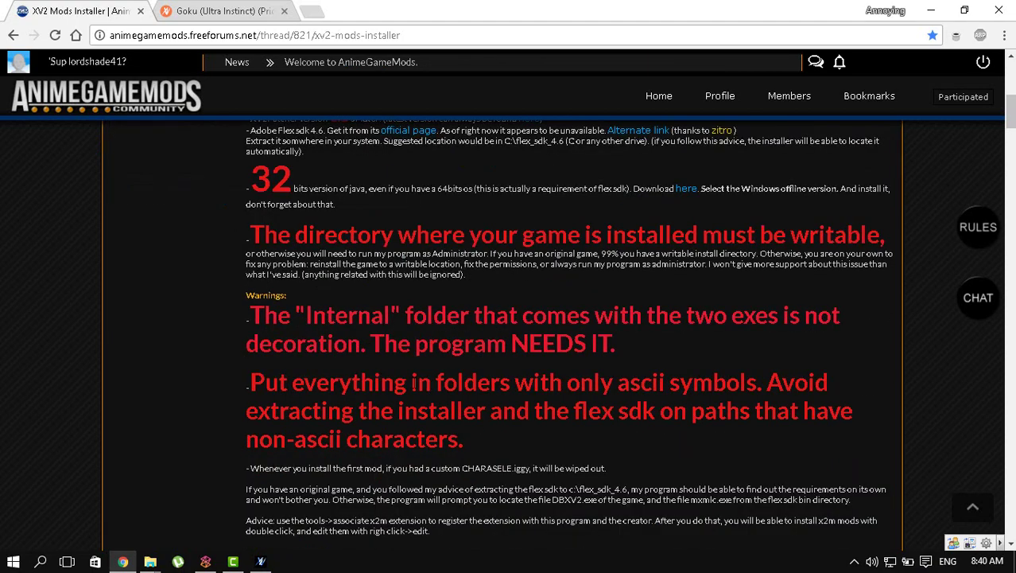
scroll(412, 382, "down", 2)
scroll(408, 417, "down", 4)
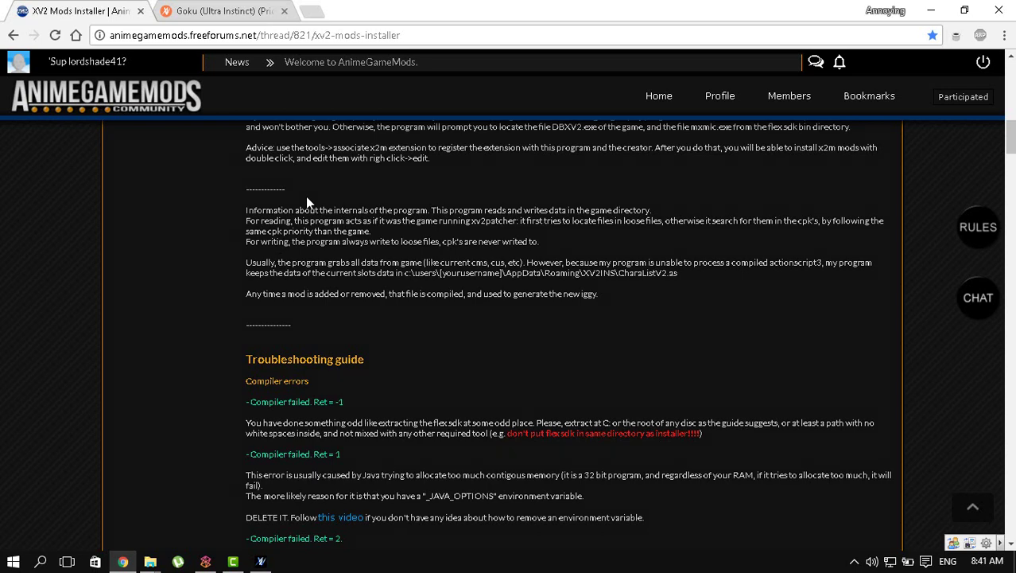
Step: View the Goku (Ultra Instinct) page's fifth slideshow image and Download button, then bring up the Mods folder
left_click(215, 11)
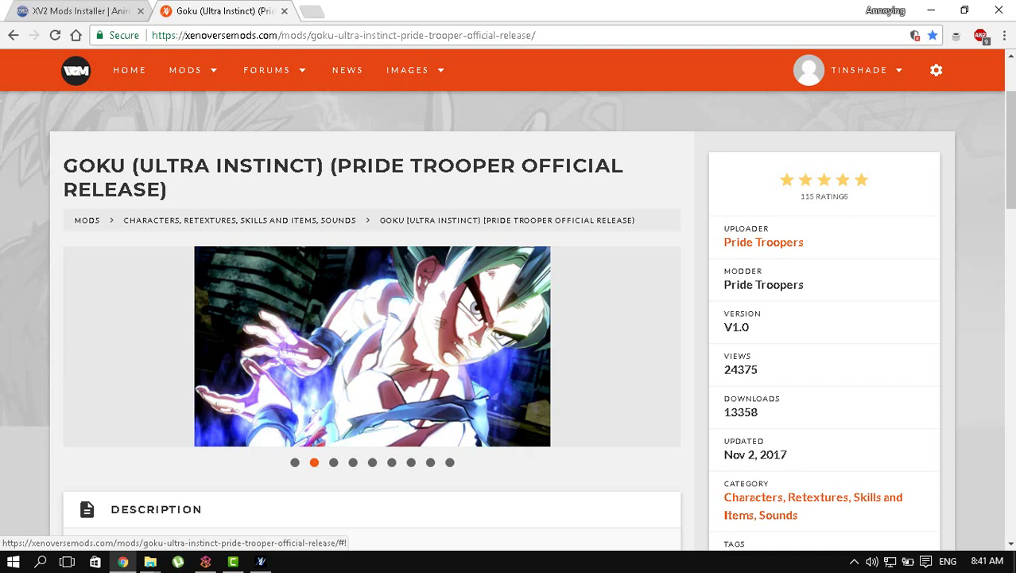
left_click(373, 462)
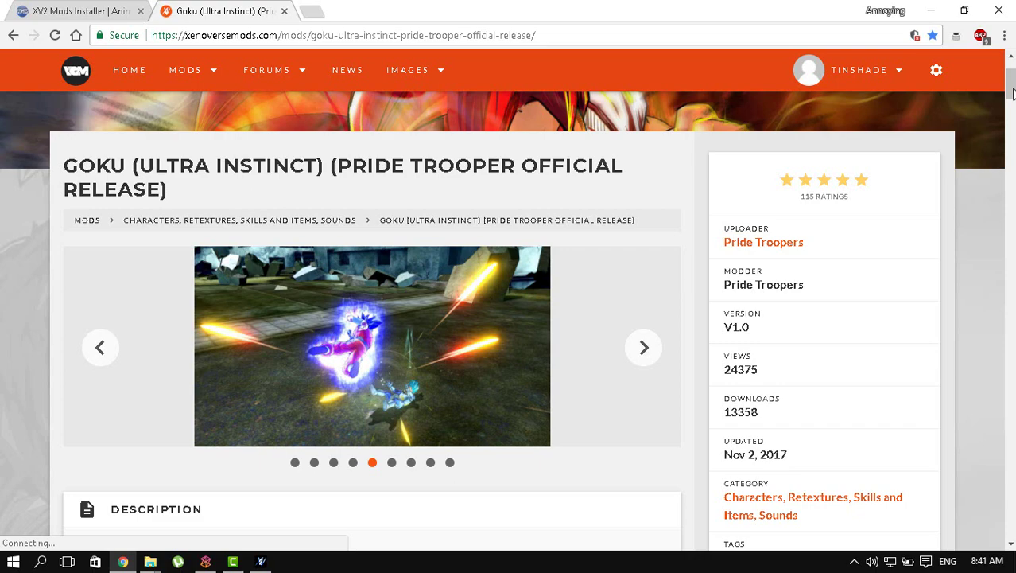
scroll(991, 297, "down", 3)
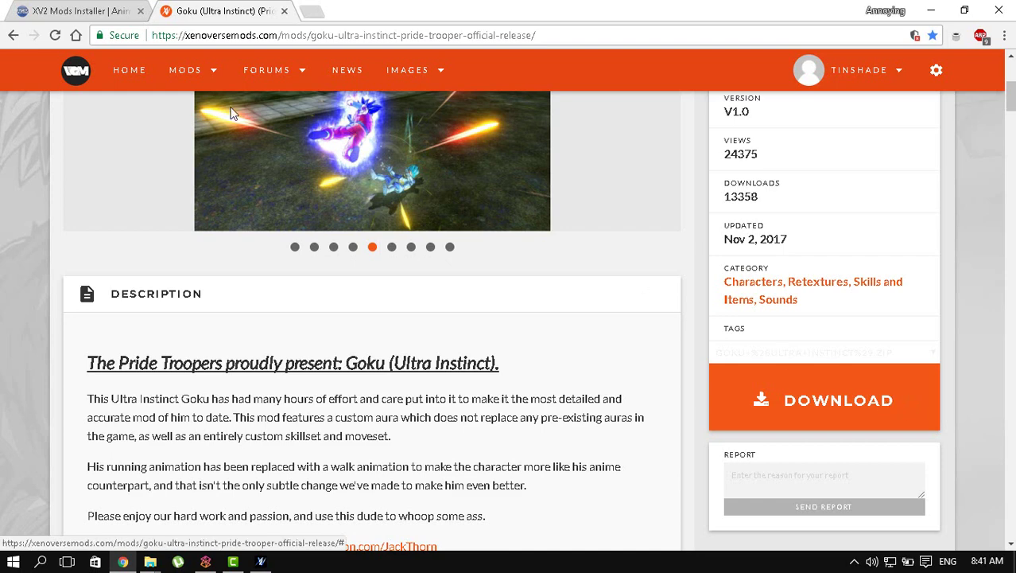
mouse_move(478, 150)
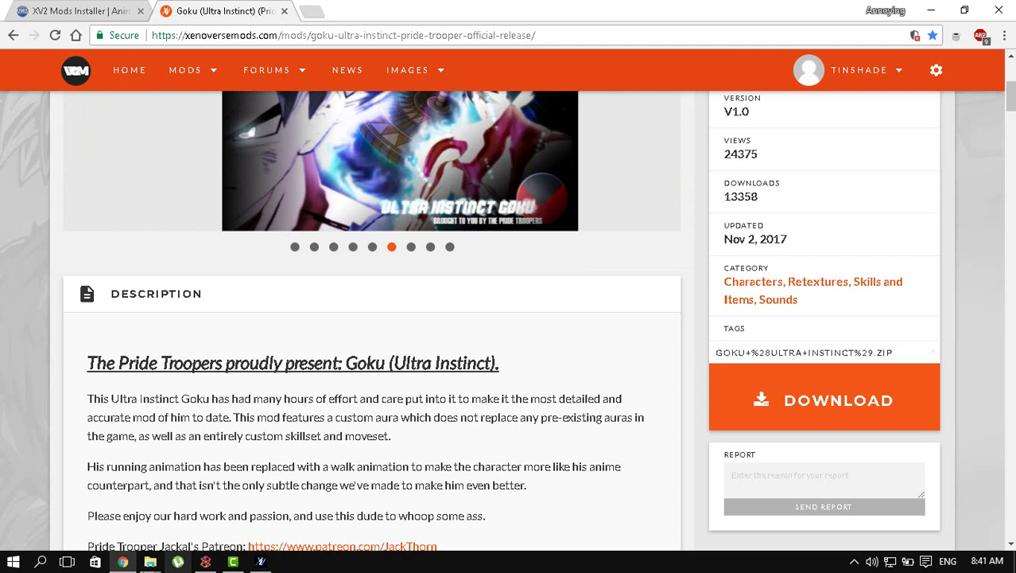
mouse_move(151, 564)
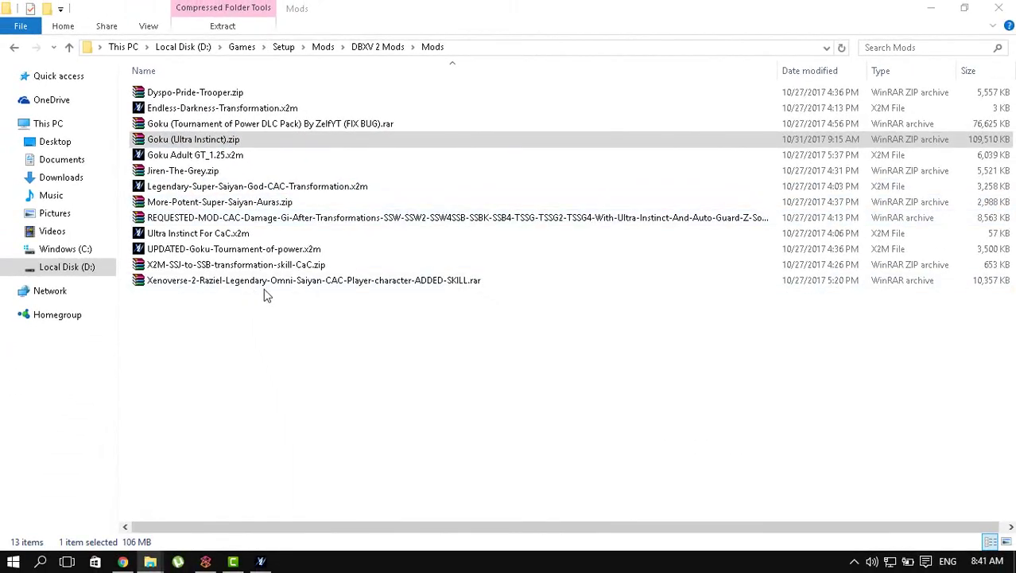
Step: Open Goku (Ultra Instinct).zip in WinRAR and widen the Name column to show full file names
key("Return")
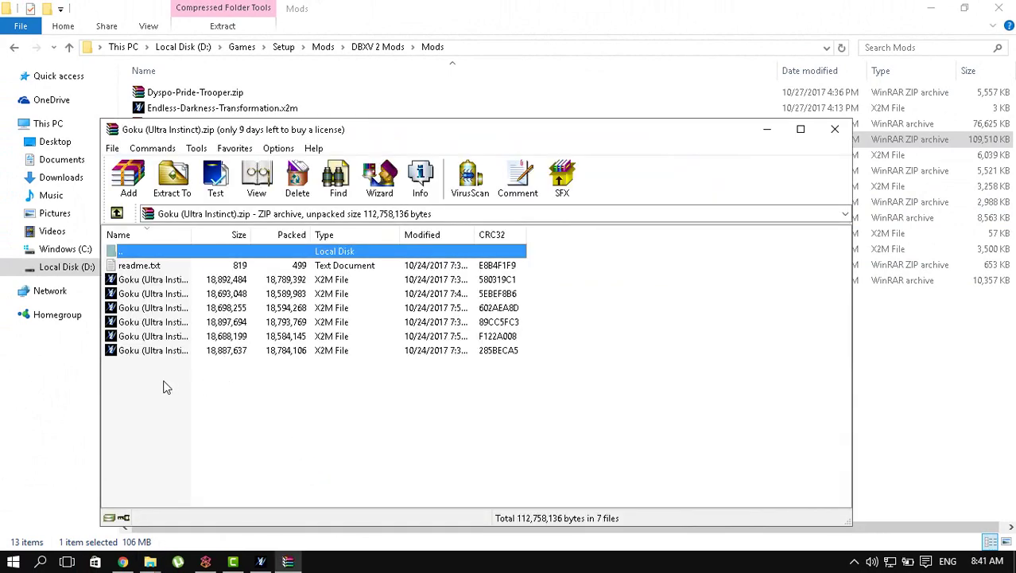
mouse_move(166, 387)
left_mouse_down()
mouse_move(164, 357)
mouse_move(199, 256)
left_mouse_up()
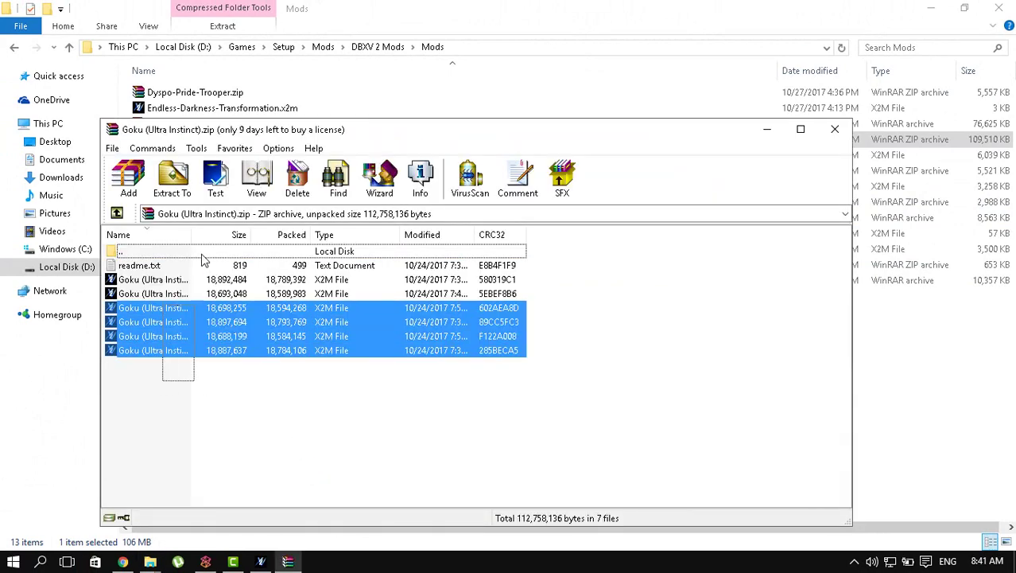
left_click(212, 400)
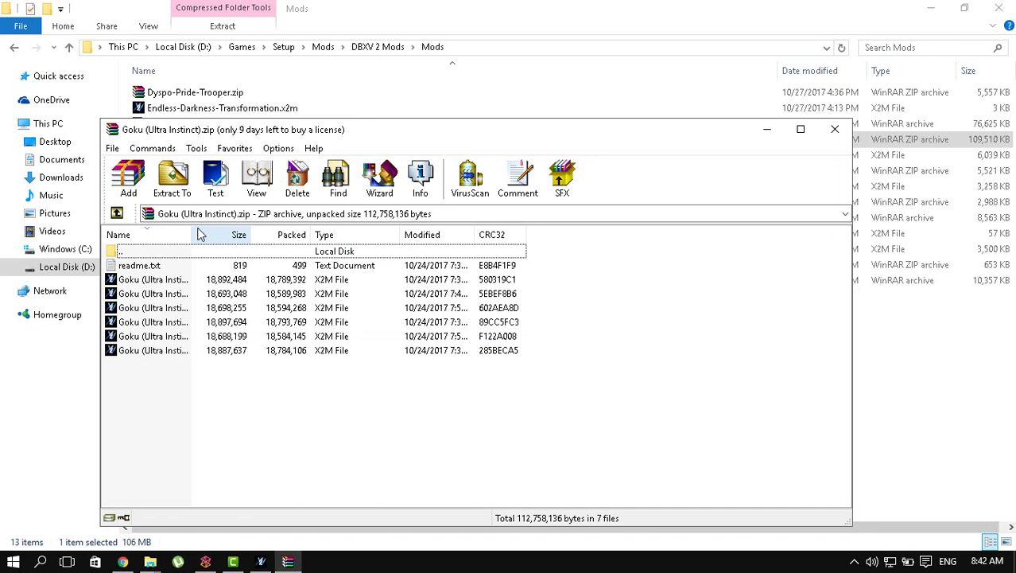
left_click_drag(190, 236, 373, 236)
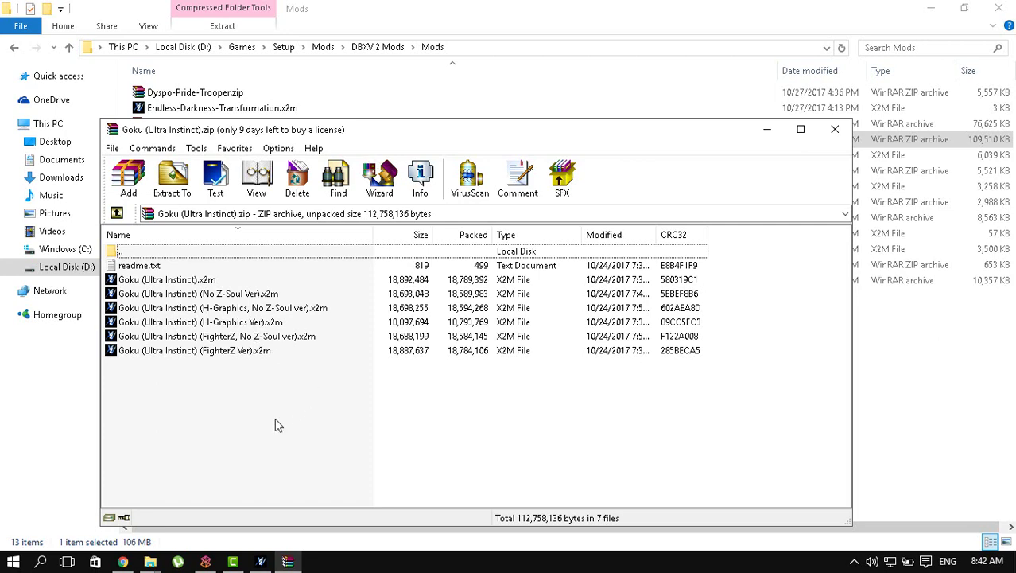
Step: Drag all seven archive files into the Mods folder to extract them
mouse_move(208, 397)
left_mouse_down()
mouse_move(231, 275)
mouse_move(316, 127)
left_mouse_up()
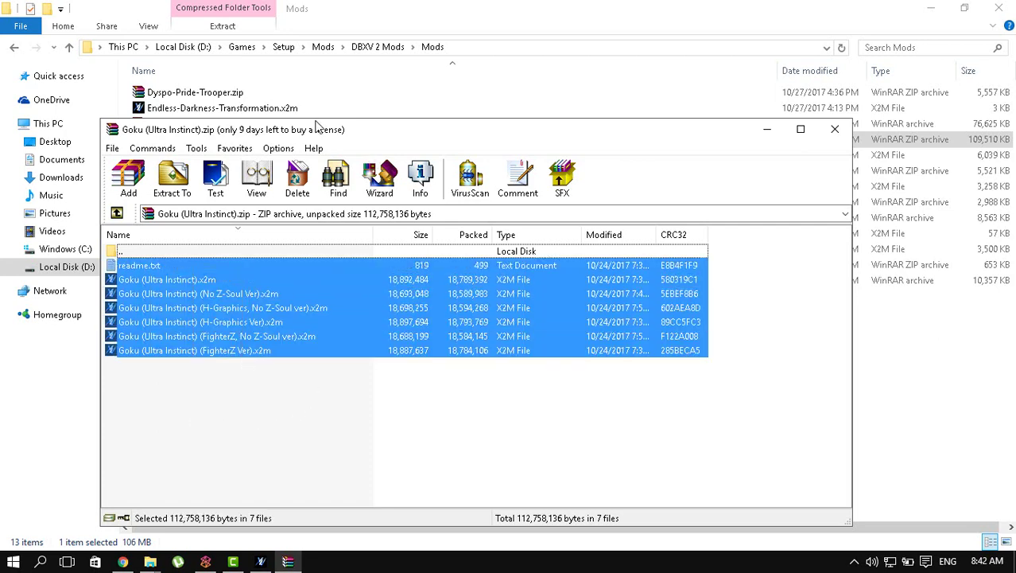
left_click_drag(623, 129, 887, 122)
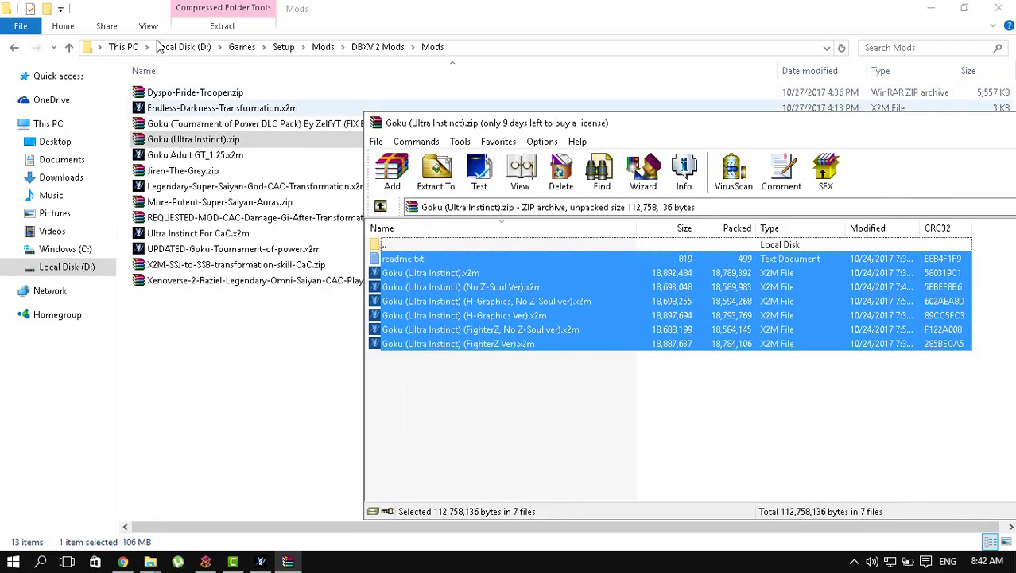
left_click_drag(310, 388, 301, 390)
left_click(306, 390)
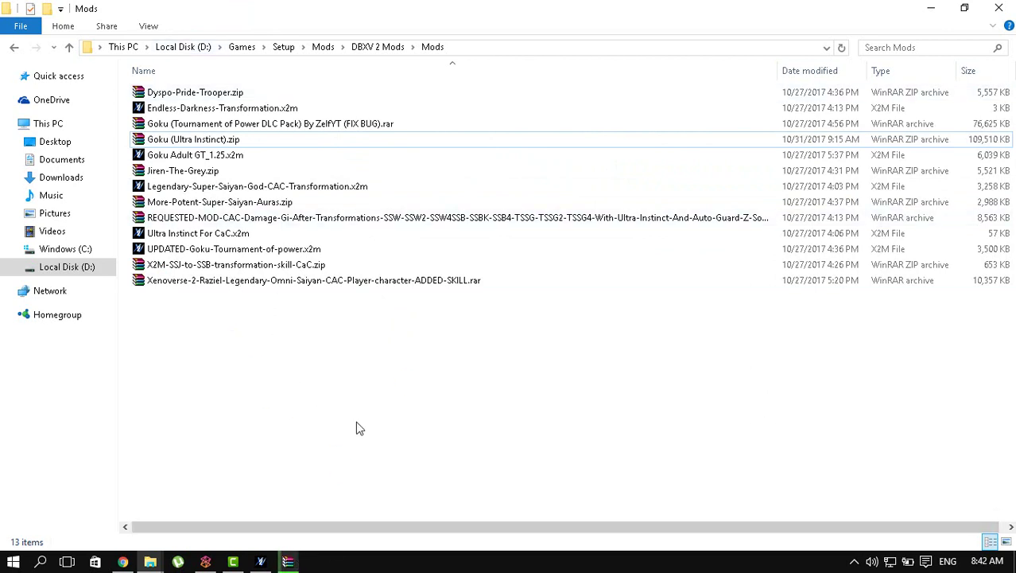
Step: Create a folder named New folder in Mods and bring the extraction progress back into view
right_click(229, 338)
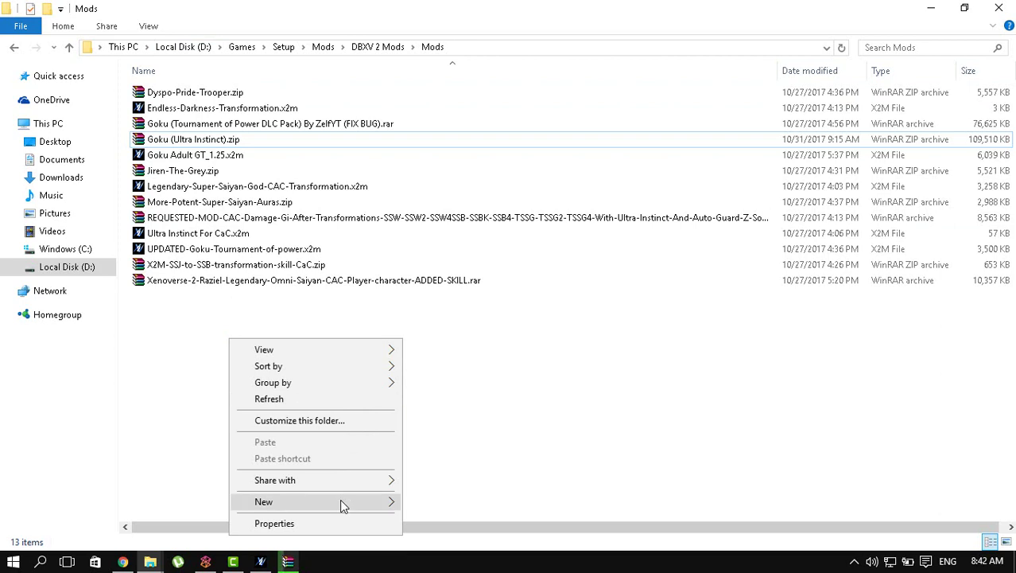
mouse_move(382, 501)
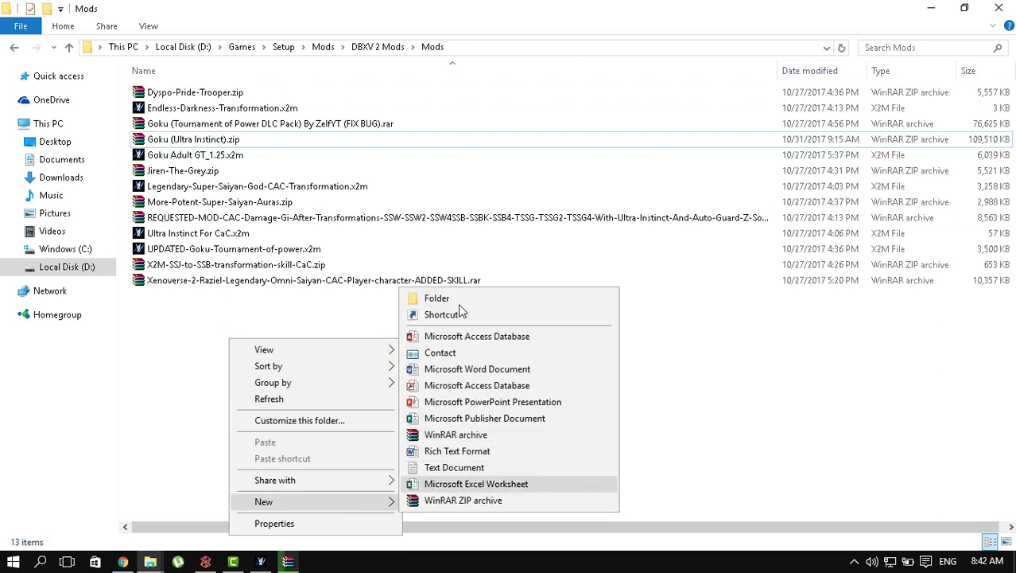
left_click(458, 291)
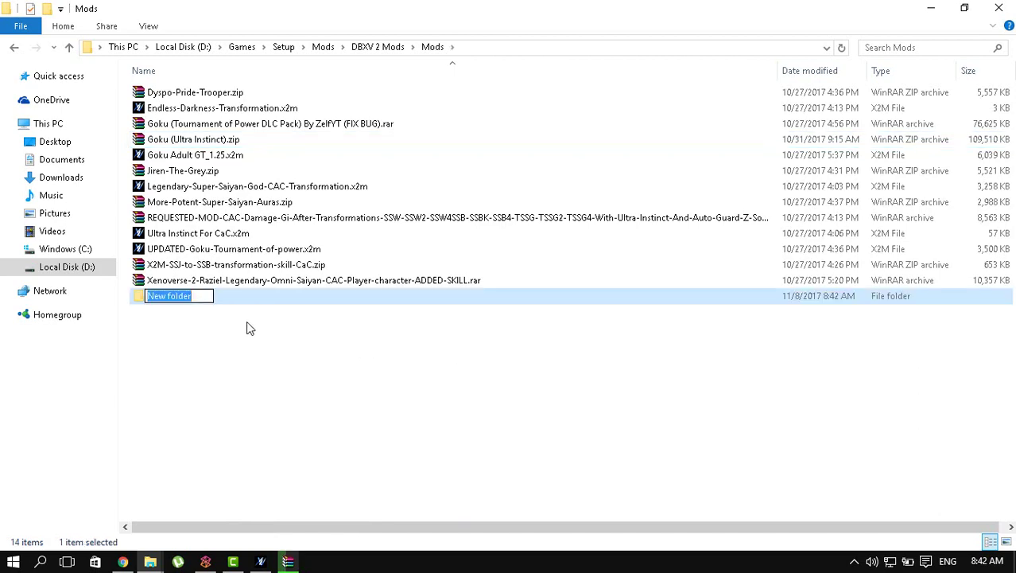
left_click(238, 382)
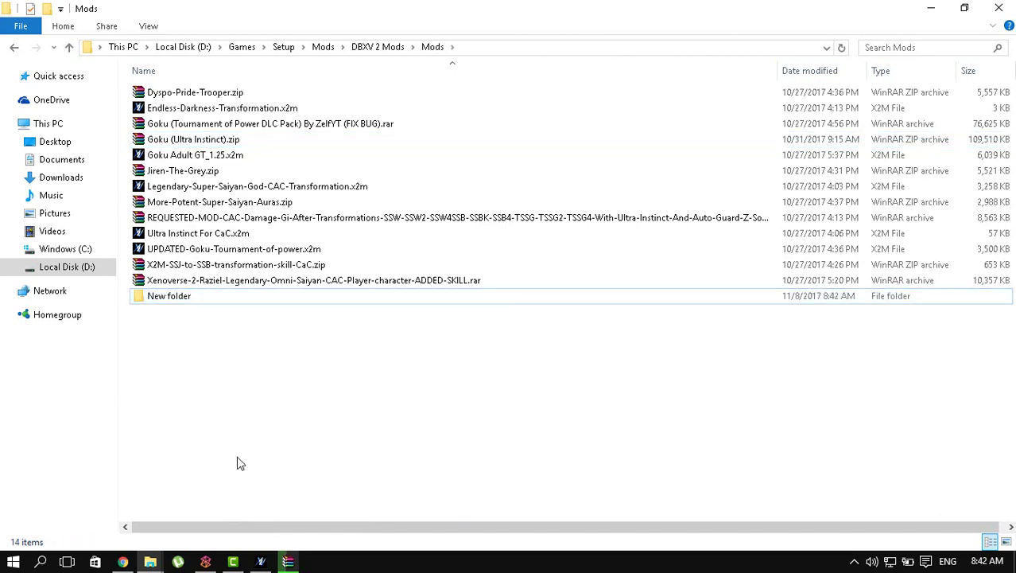
left_click(288, 562)
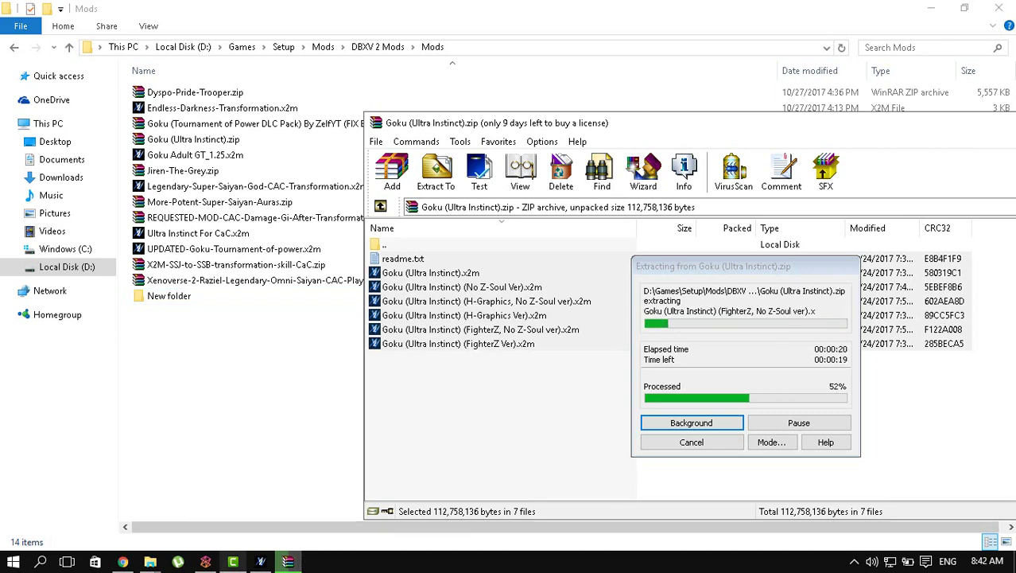
Step: Select flex_sdk_4.6.zip, XV2INS.rar and xv2patcher_1.2.rar in the For Modding folder
mouse_move(149, 562)
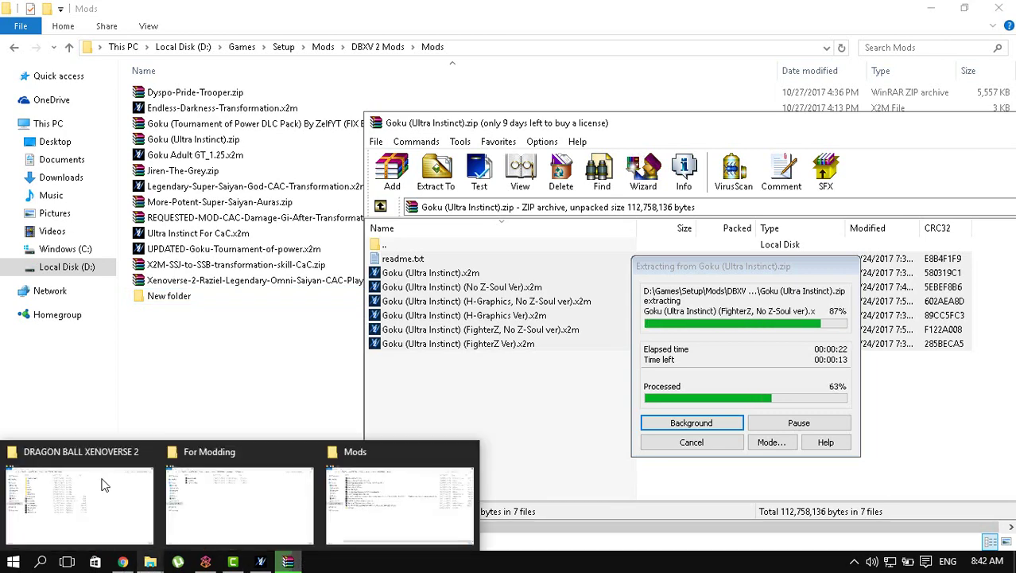
left_click(127, 460)
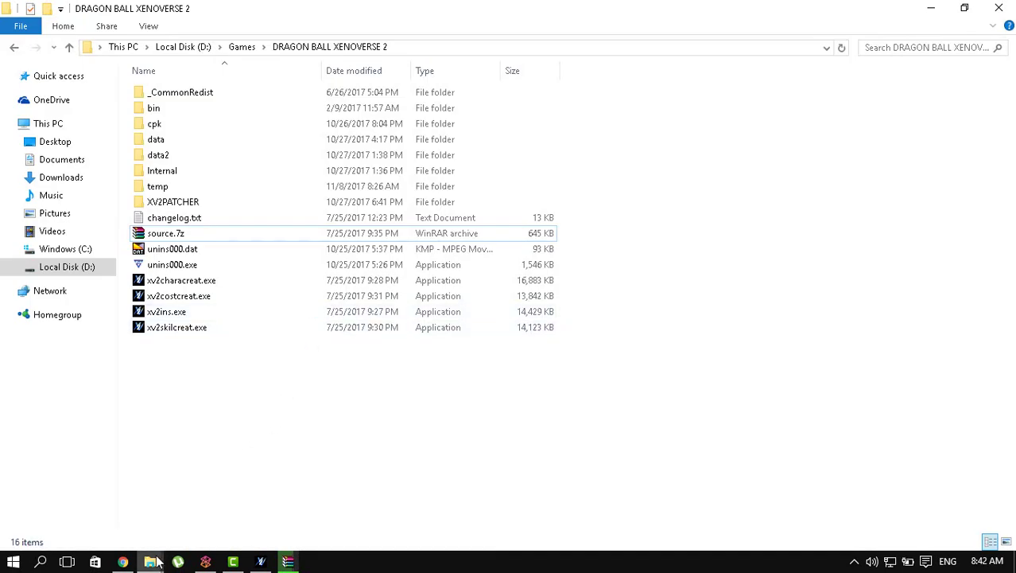
mouse_move(159, 560)
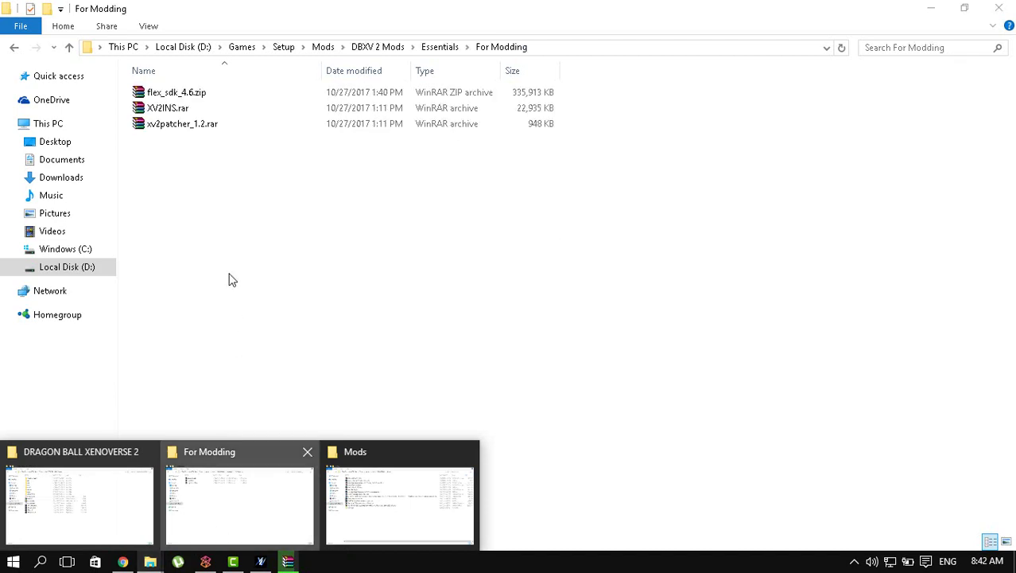
left_click(199, 457)
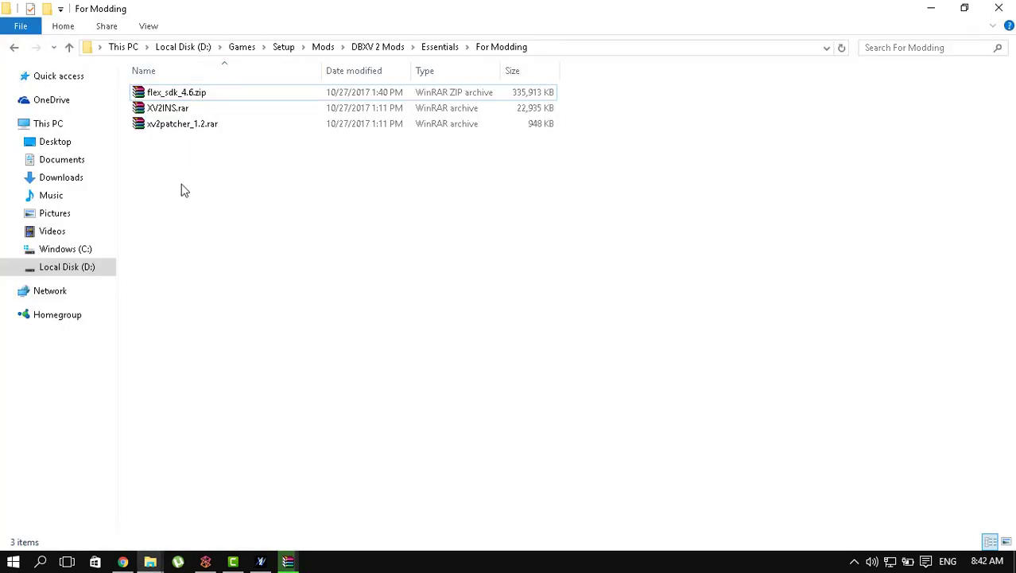
left_click_drag(183, 191, 263, 99)
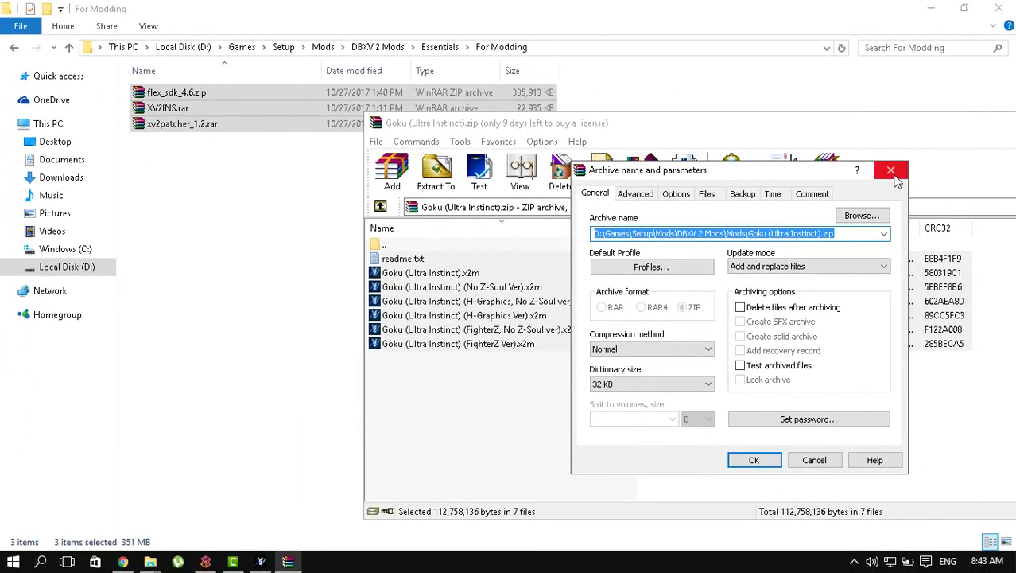
Step: Extract the Goku archive to D:\Games\Setup\Mods\DBXV 2 Mods\Mods\New folder
left_click(893, 176)
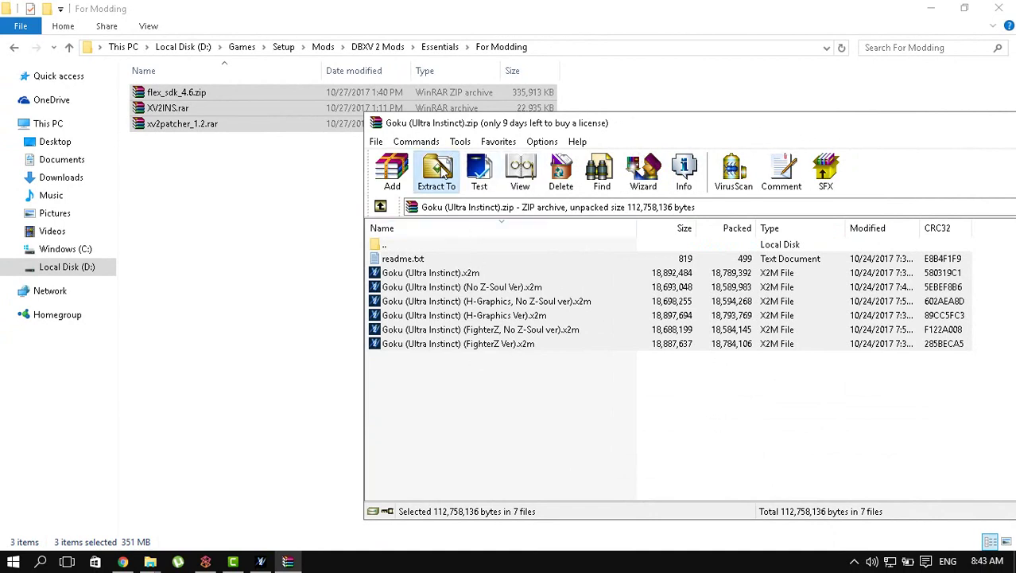
left_click(436, 169)
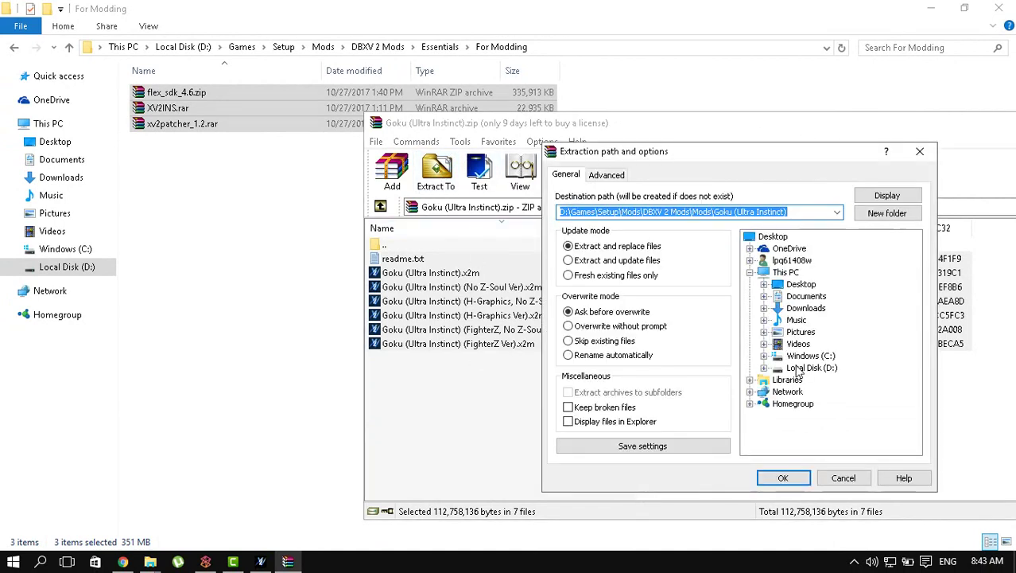
double_click(810, 367)
double_click(804, 332)
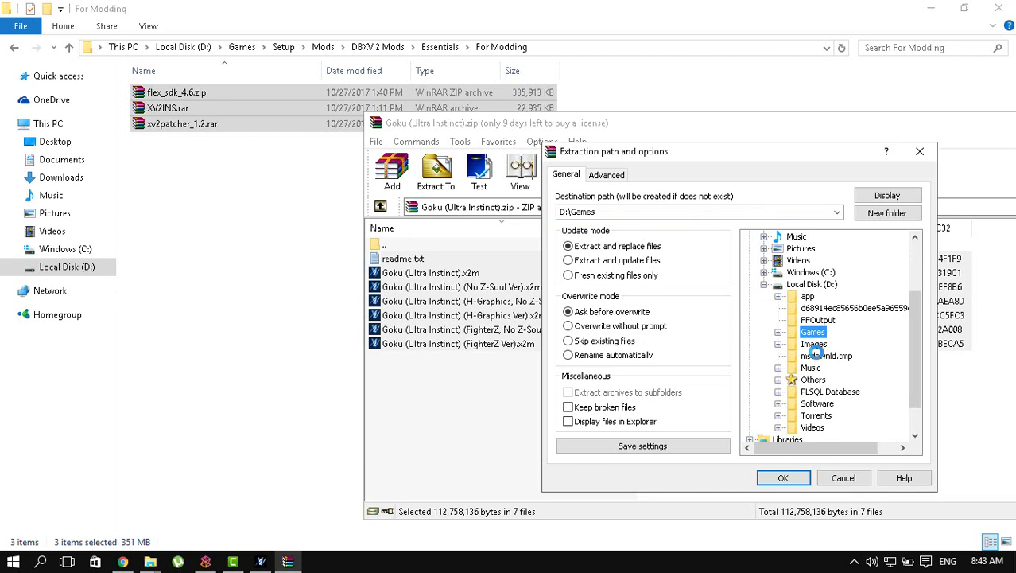
double_click(827, 369)
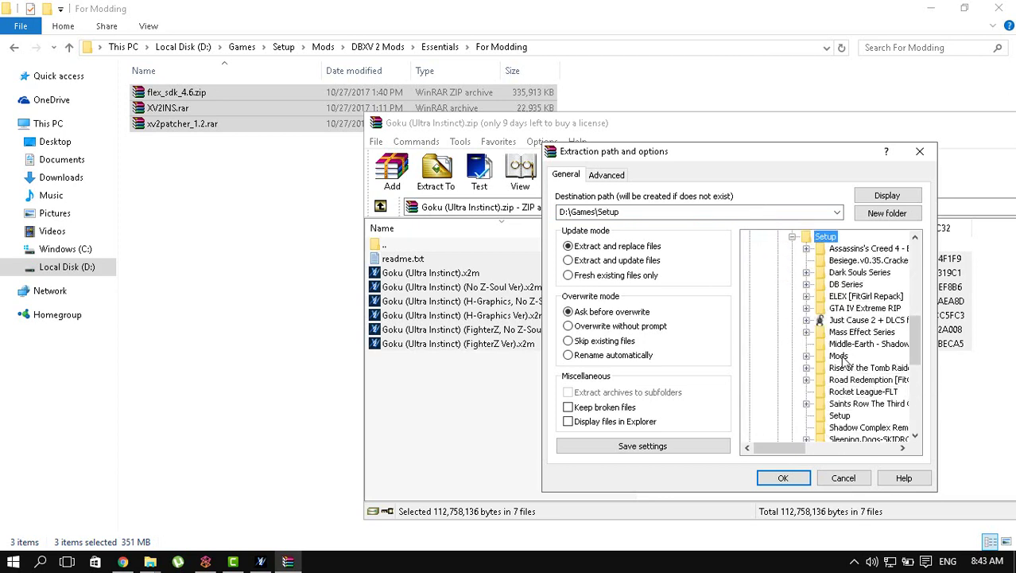
double_click(839, 356)
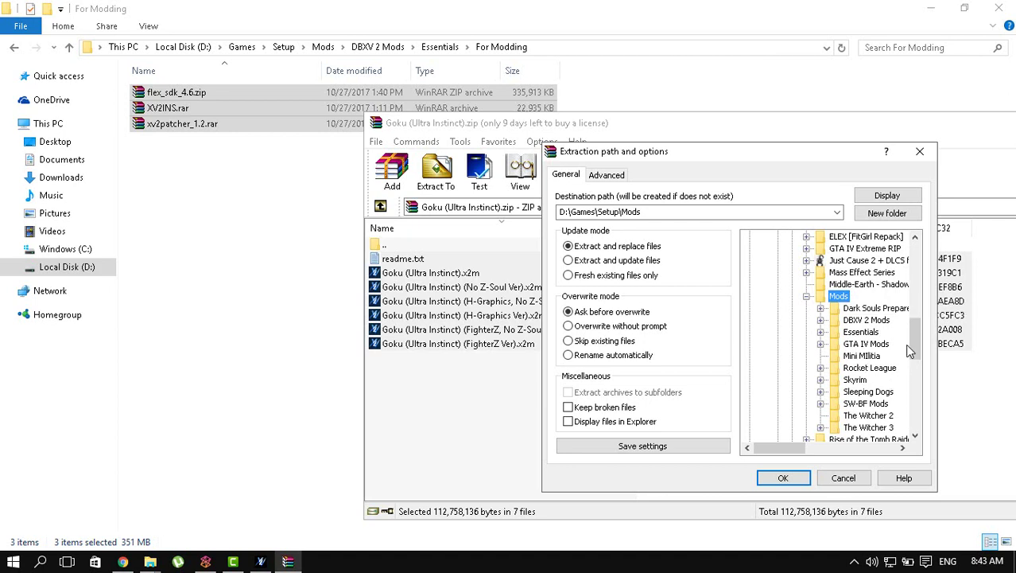
double_click(864, 322)
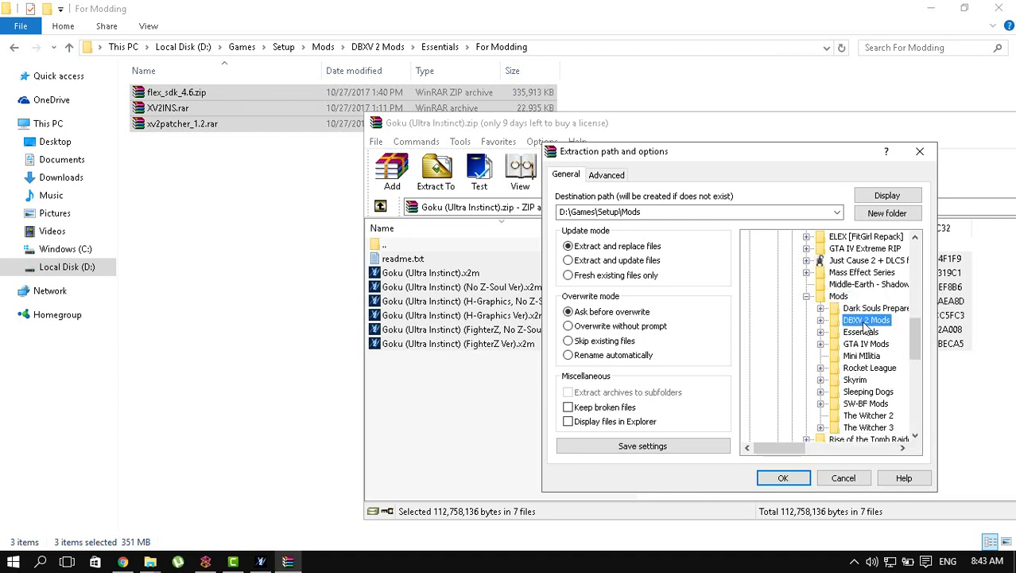
double_click(867, 356)
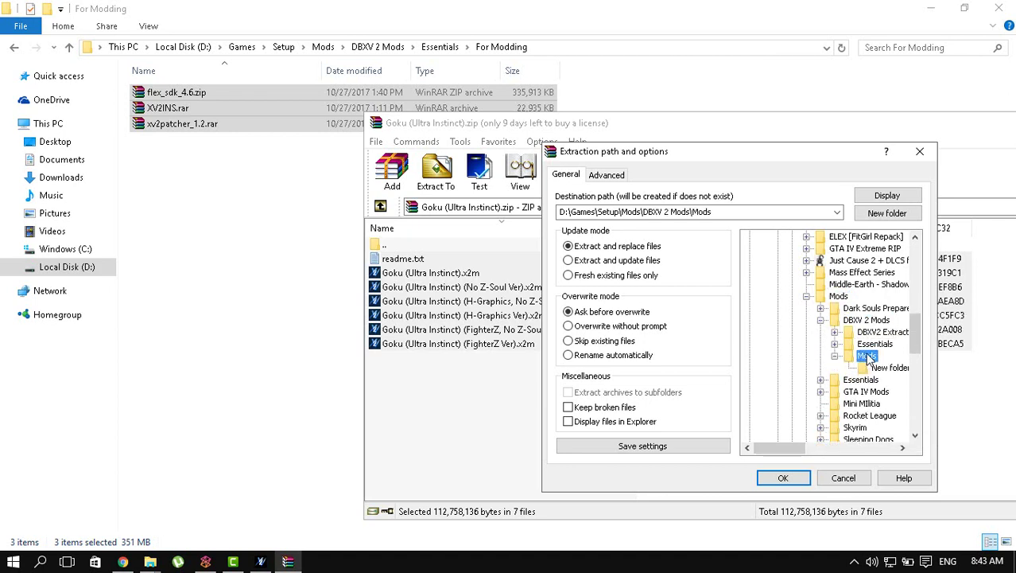
left_click(889, 367)
left_click(783, 478)
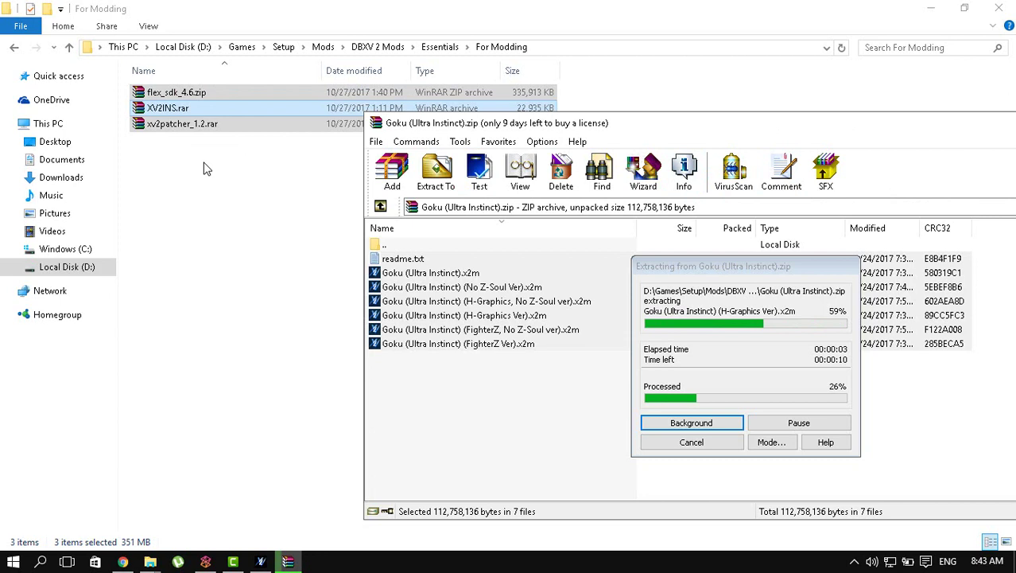
left_click(199, 92)
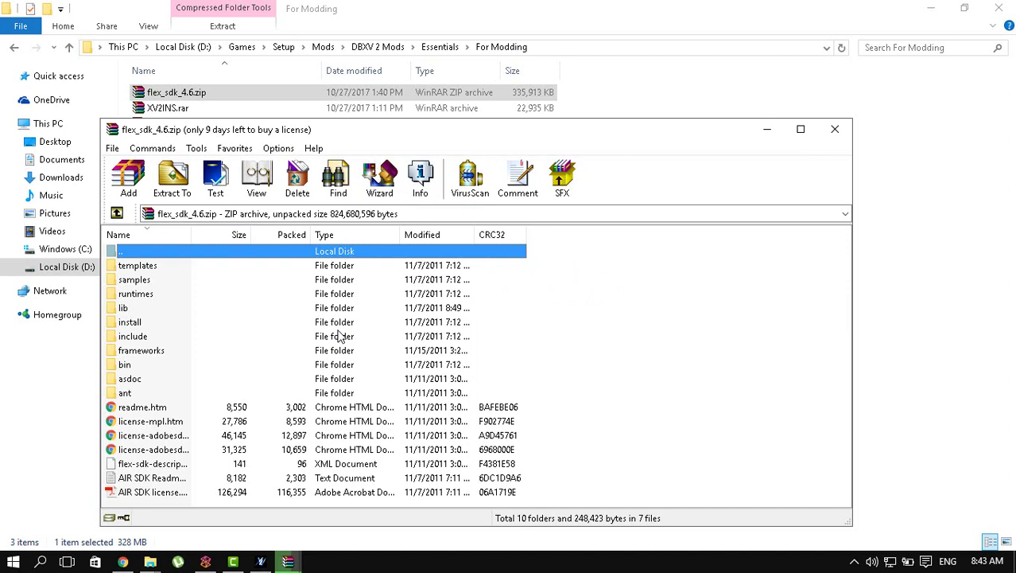
Step: Set the flex SDK archive aside and open Local Disk (D:) in a new Explorer window
mouse_move(654, 267)
left_mouse_down()
mouse_move(655, 485)
mouse_move(527, 489)
left_mouse_up()
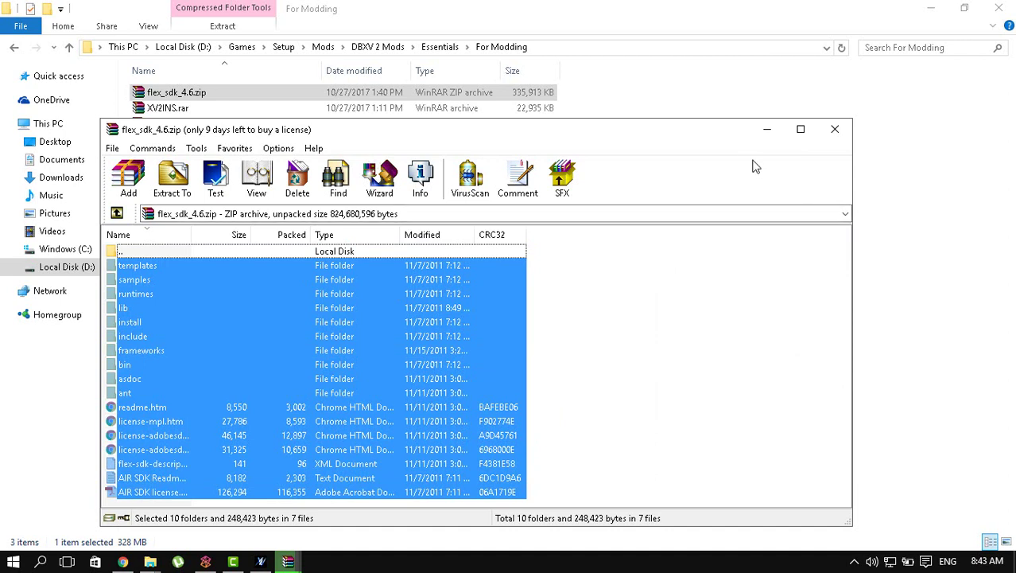
left_click(767, 129)
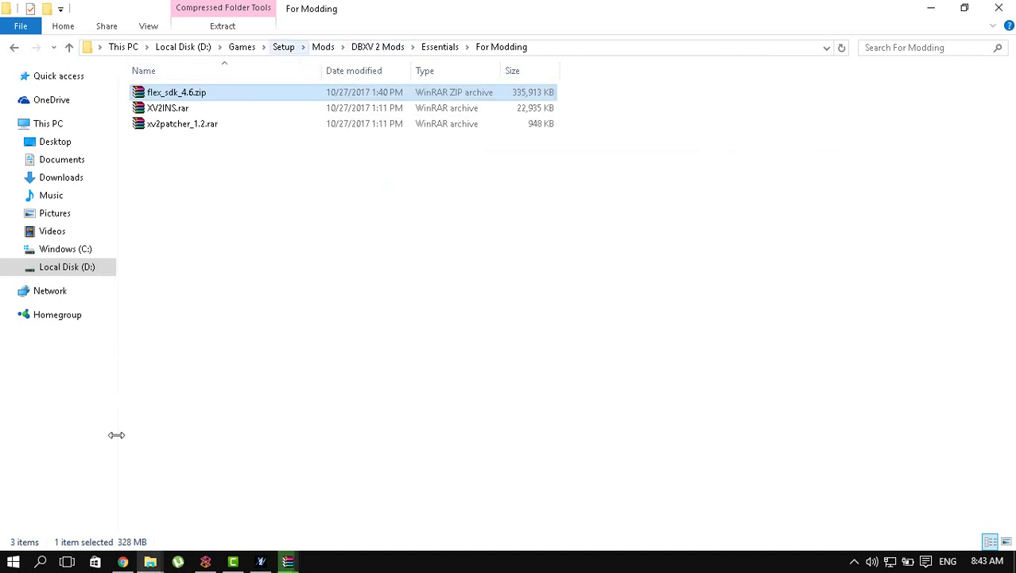
left_click(79, 268)
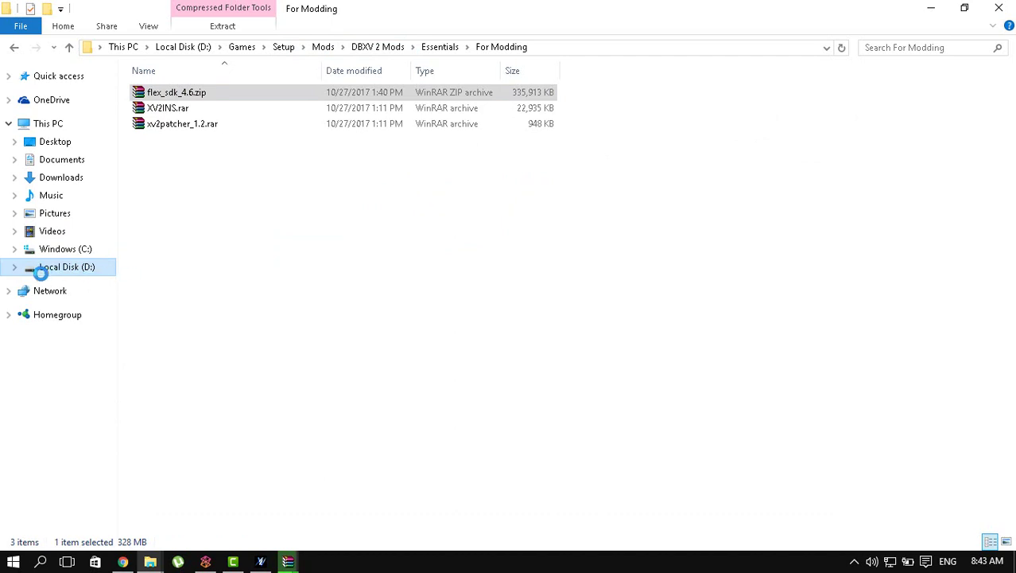
right_click(111, 271)
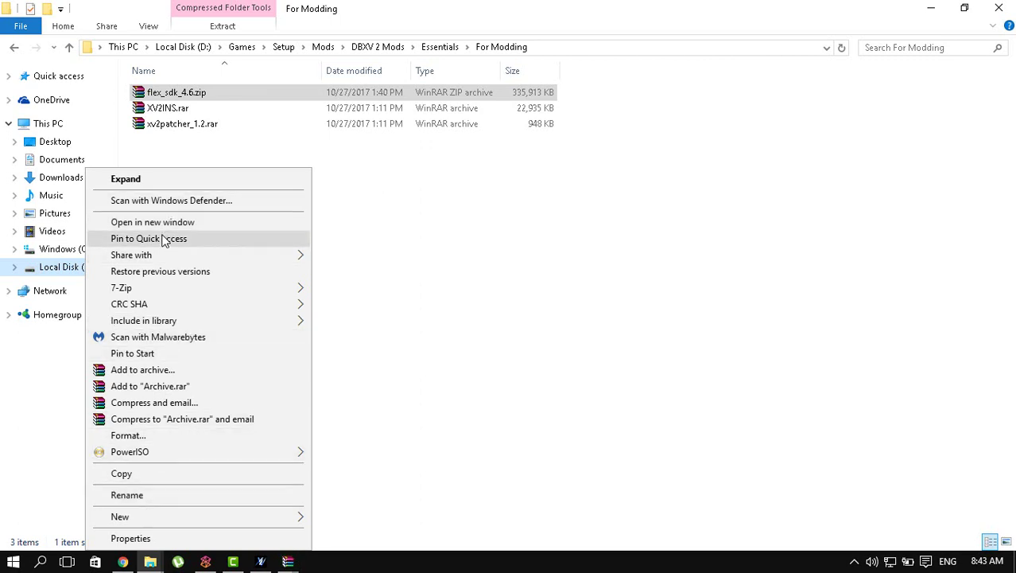
left_click(469, 286)
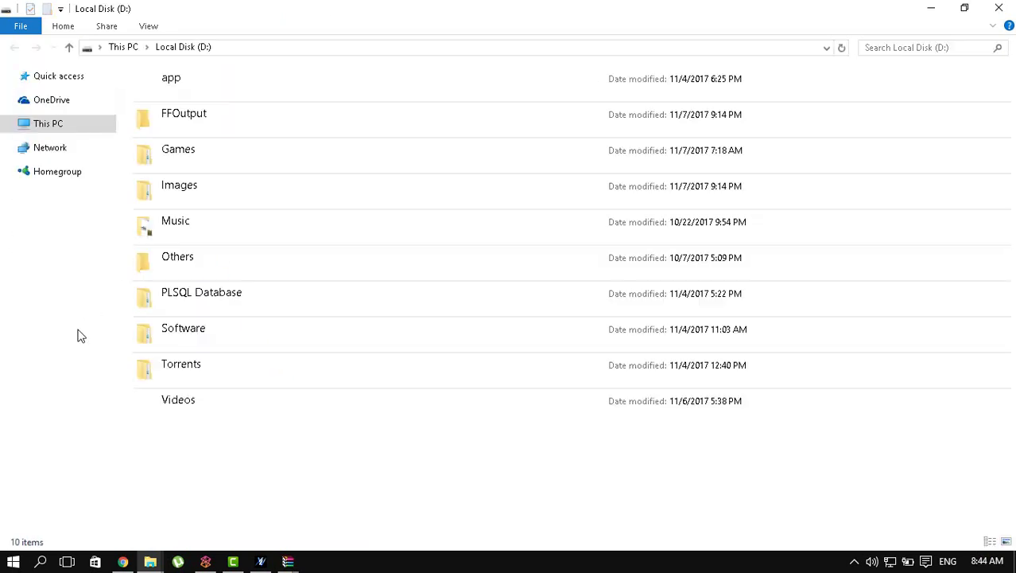
left_click(210, 346)
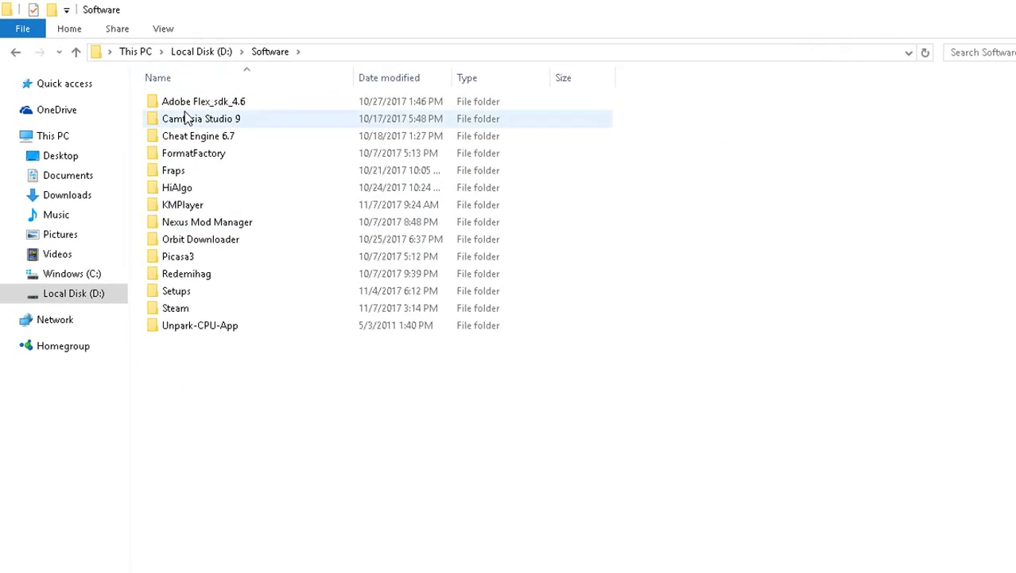
left_click(240, 100)
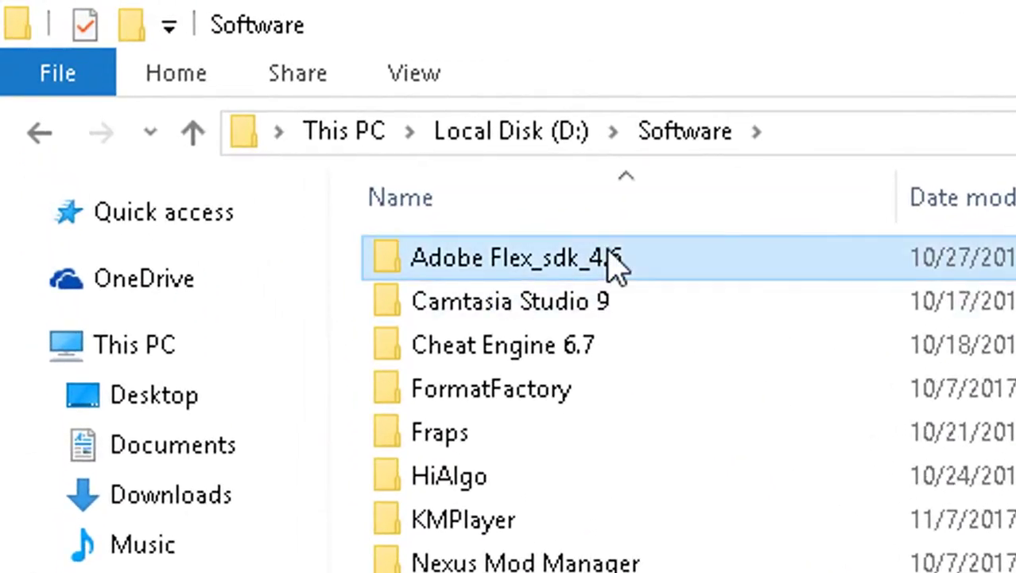
double_click(617, 264)
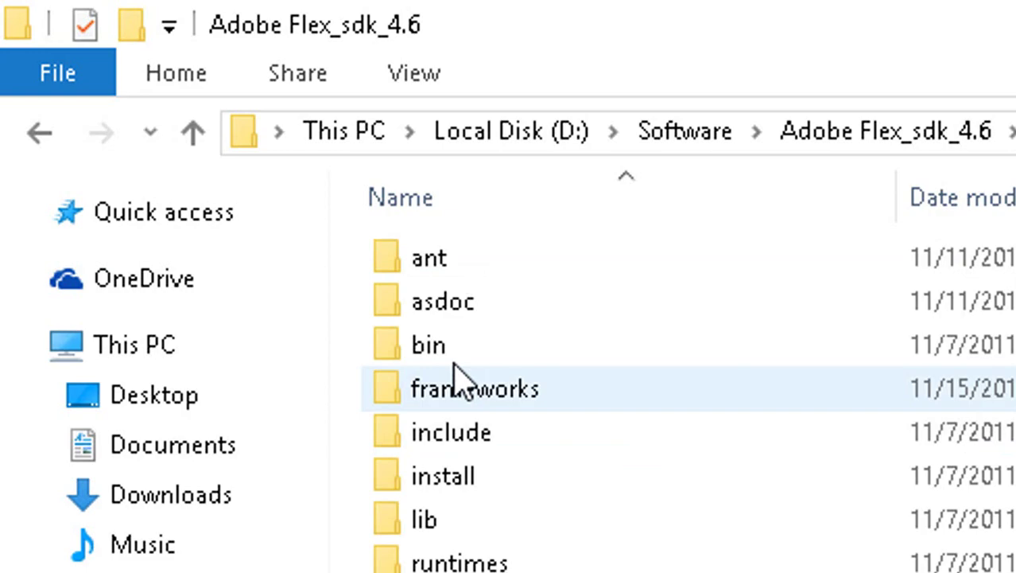
double_click(477, 351)
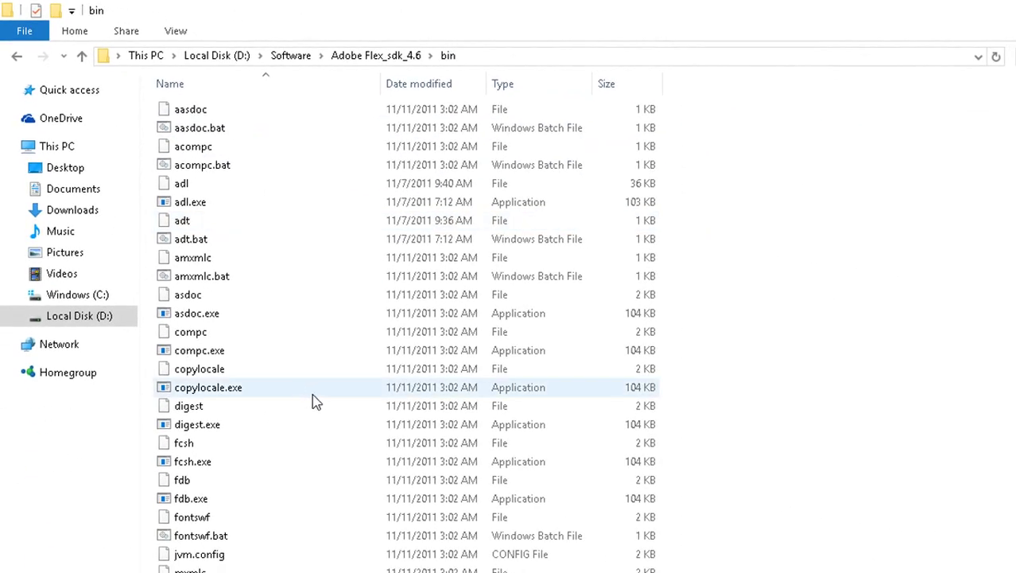
scroll(314, 402, "down", 2)
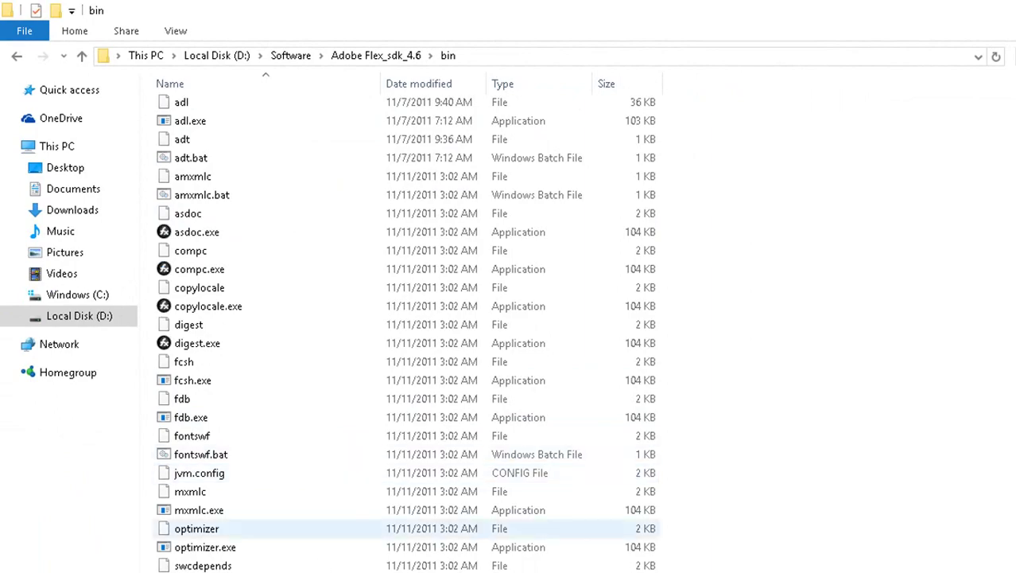
scroll(180, 465, "up", 2)
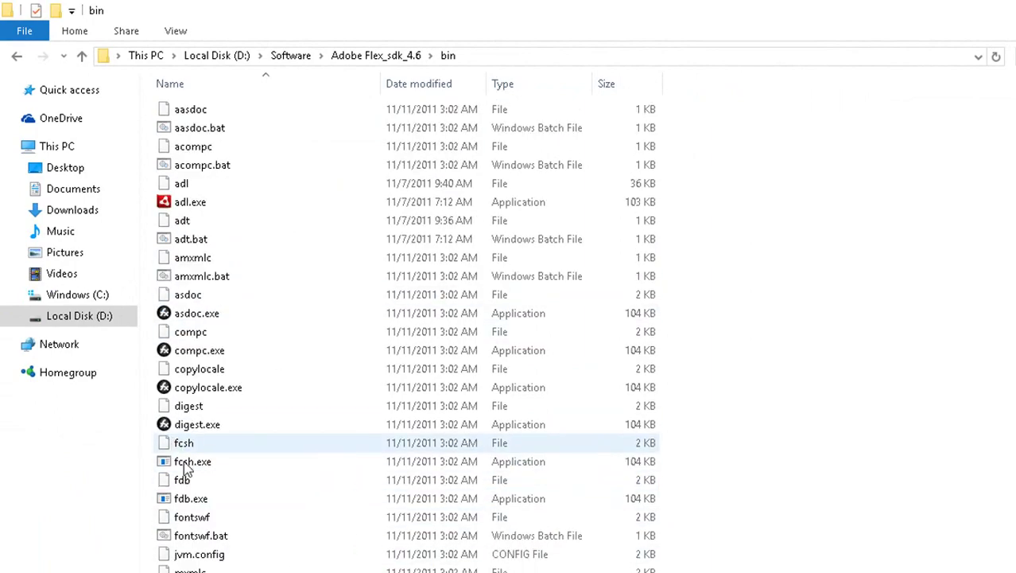
scroll(215, 477, "down", 2)
left_click(213, 507)
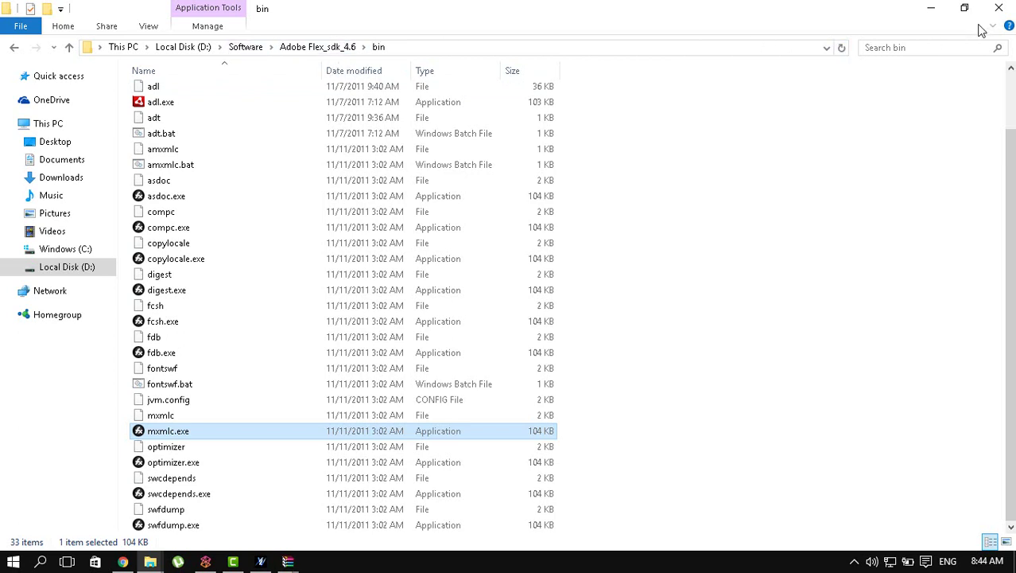
Step: Close the bin folder window, open XV2INS.rar in WinRAR and select its entries
left_click(999, 8)
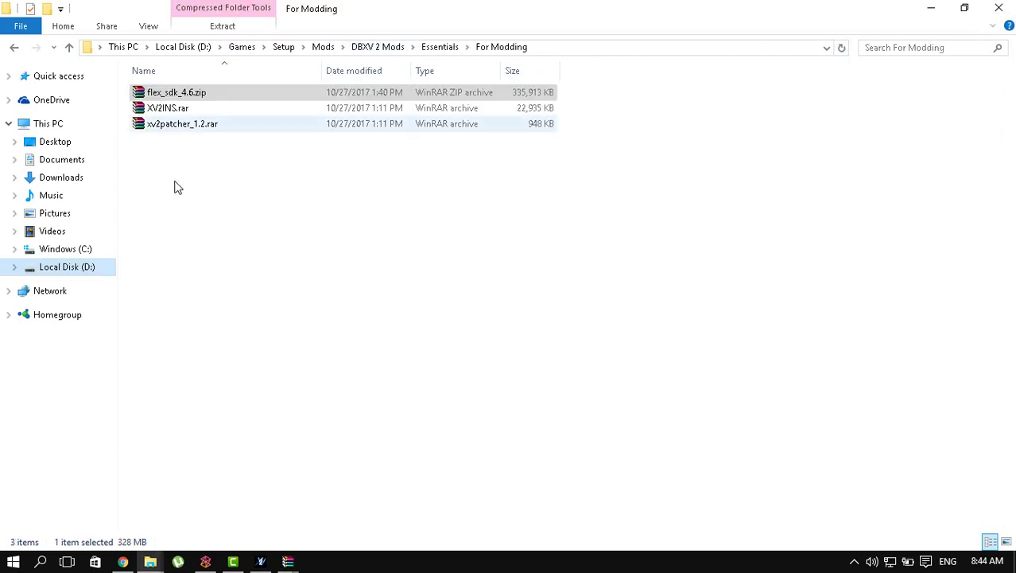
left_click(178, 114)
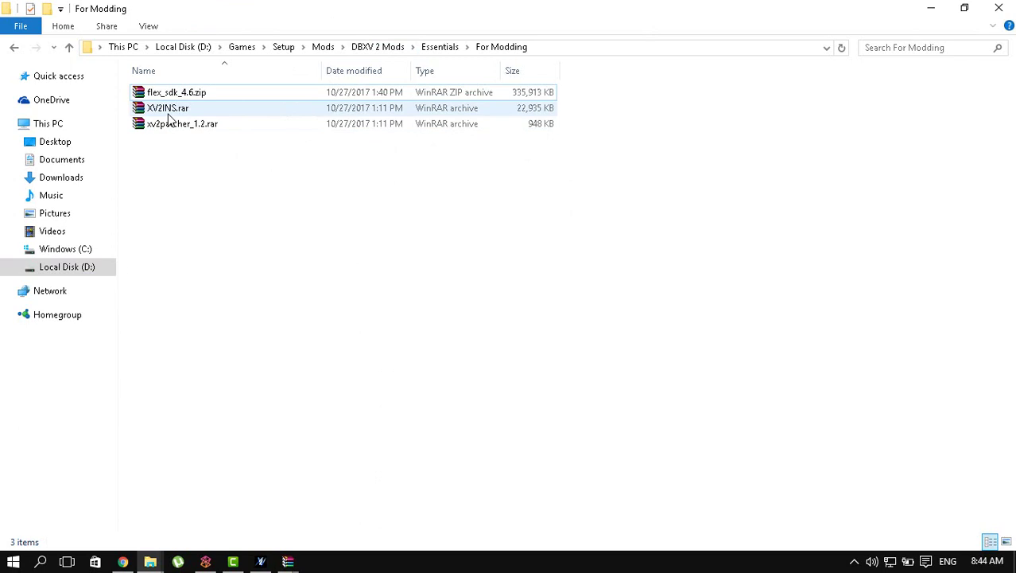
double_click(168, 113)
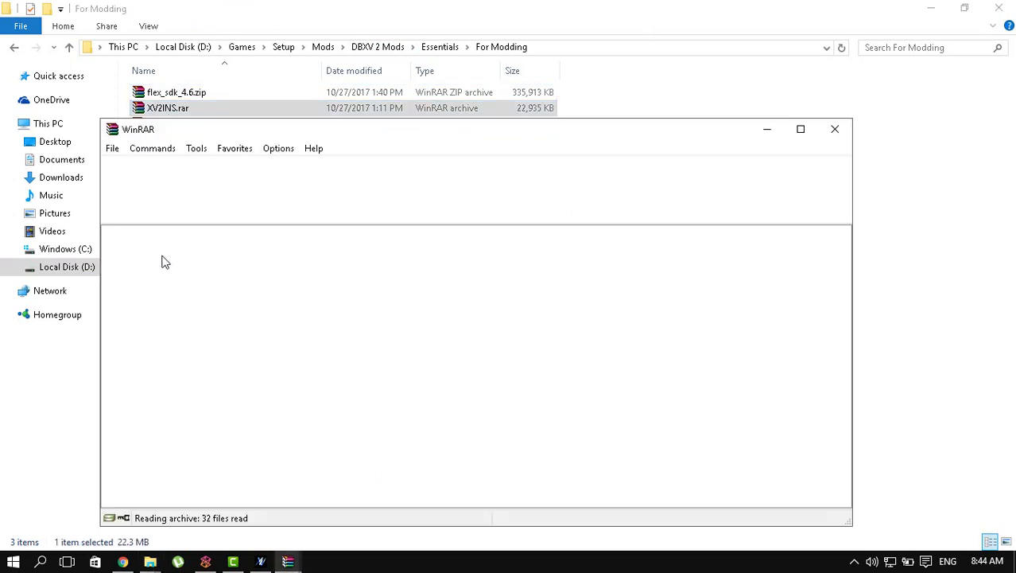
mouse_move(163, 477)
left_mouse_down()
mouse_move(207, 270)
mouse_move(255, 232)
left_mouse_up()
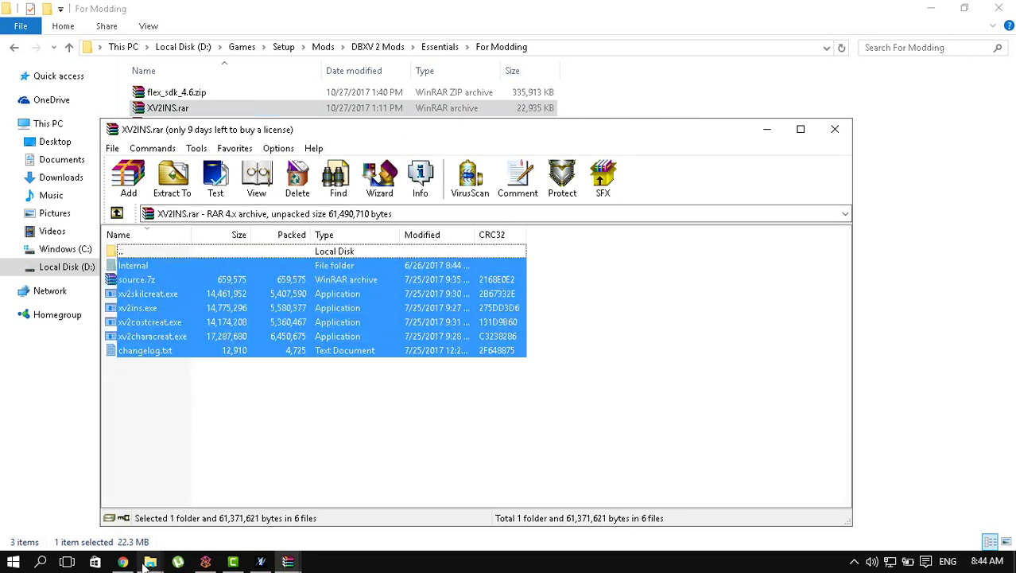
Step: Bring the game folder forward and close the flex_sdk_4.6.zip and Goku archive windows
mouse_move(147, 564)
left_click(114, 525)
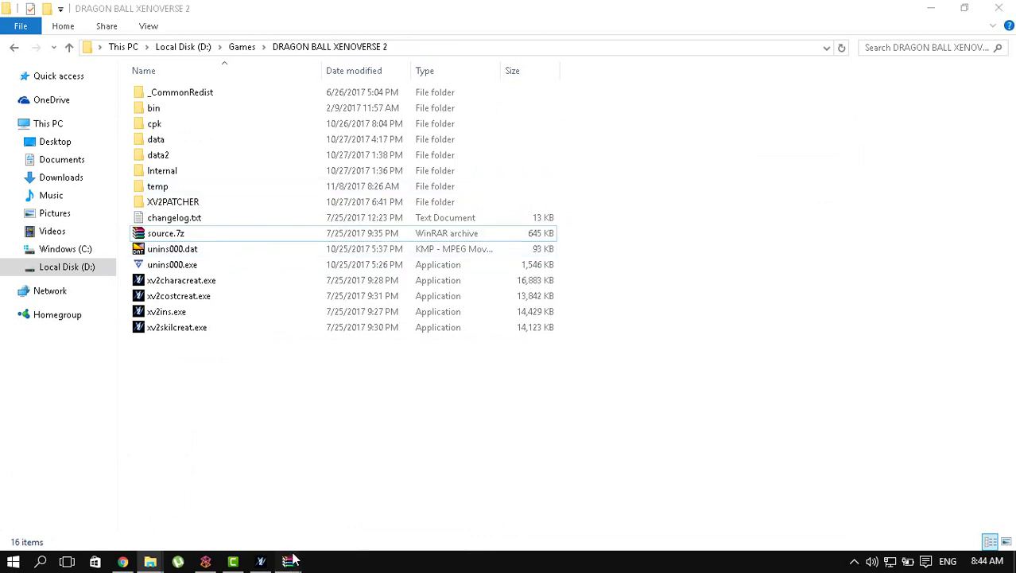
mouse_move(288, 559)
left_click(358, 456)
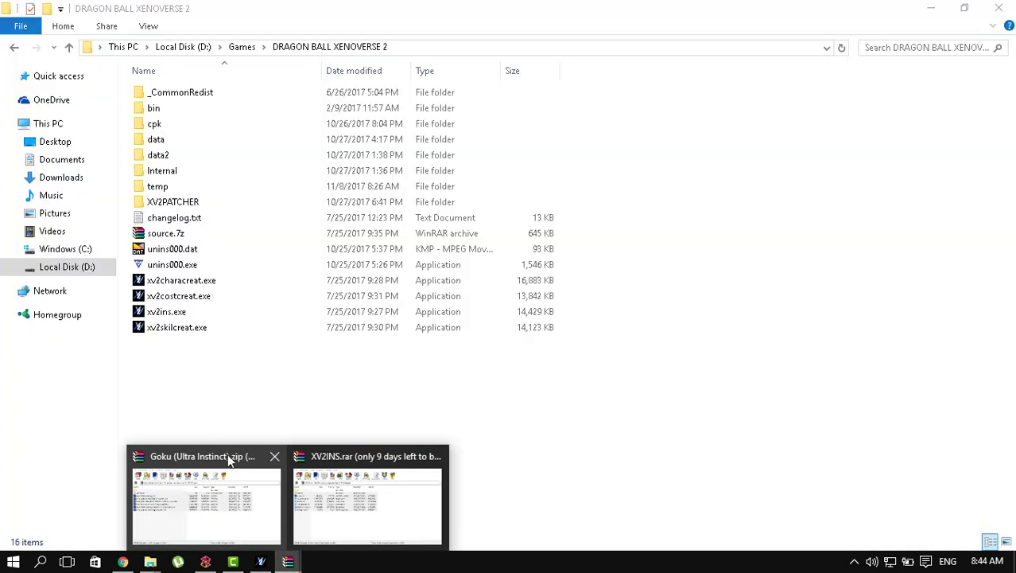
left_click(274, 460)
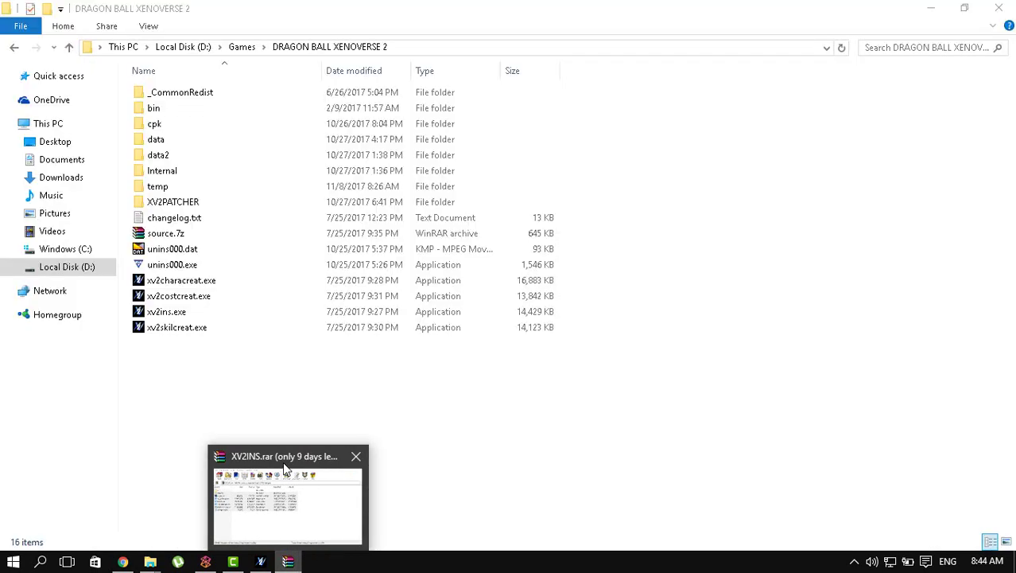
Step: Close the XV2INS.rar archive window to reveal the game folder
left_click(274, 493)
left_click_drag(531, 136, 883, 151)
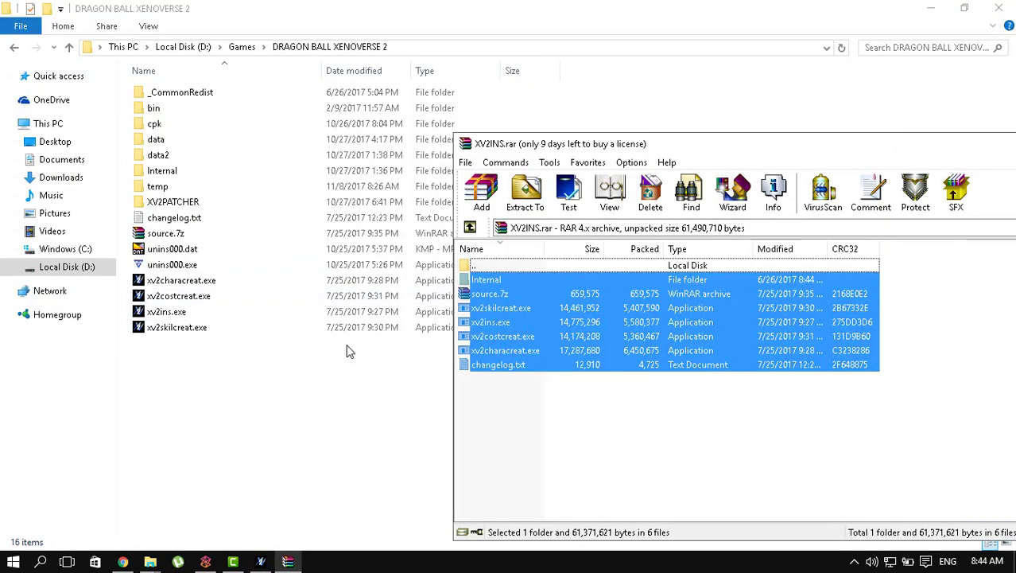
left_click(506, 423)
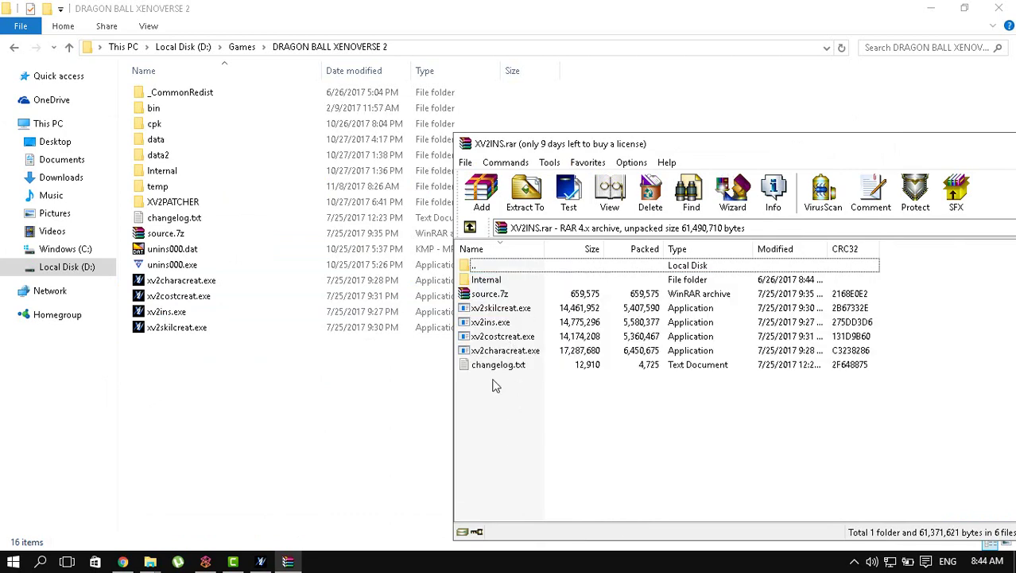
left_click_drag(850, 152, 340, 143)
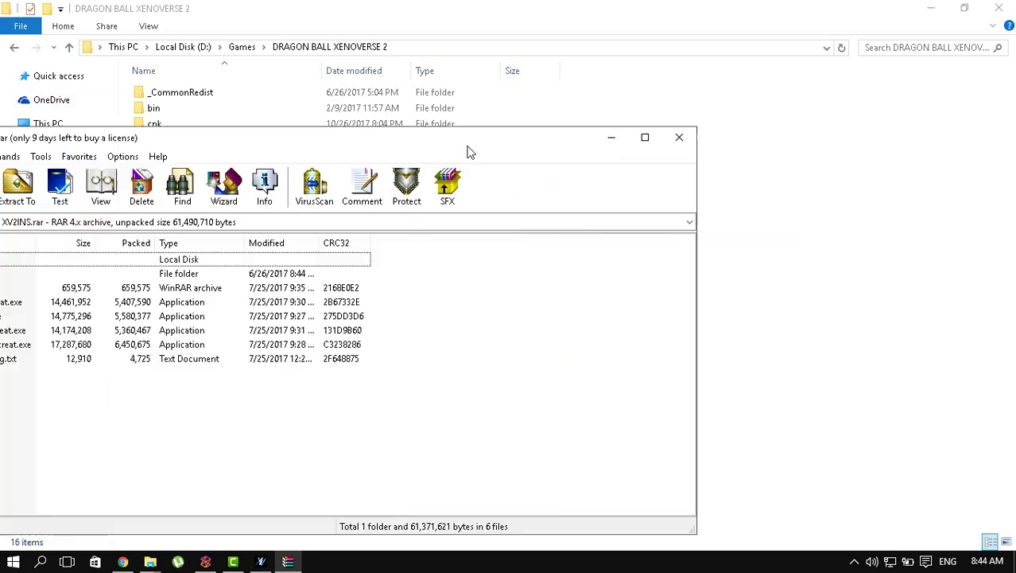
left_click(680, 137)
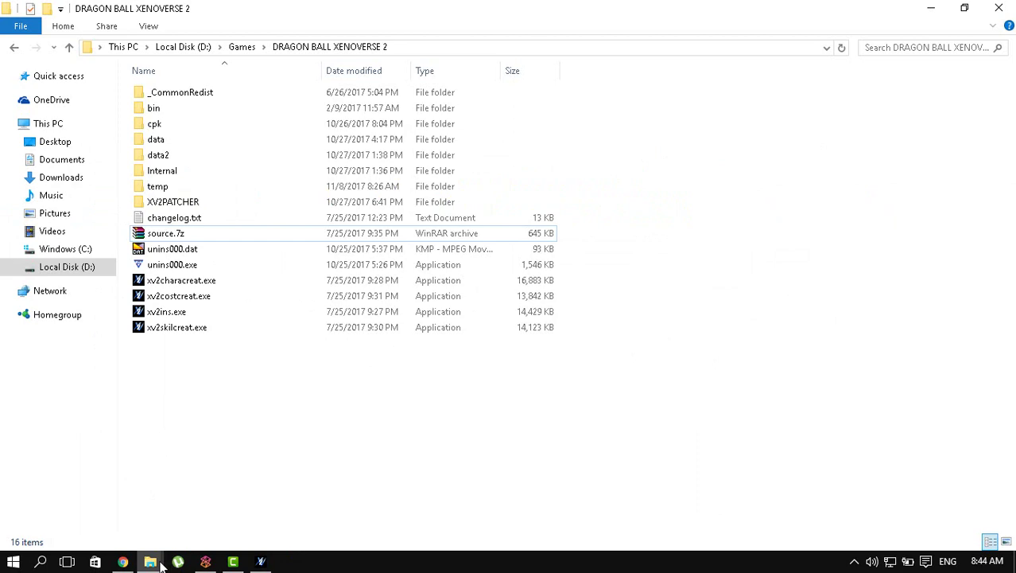
mouse_move(160, 564)
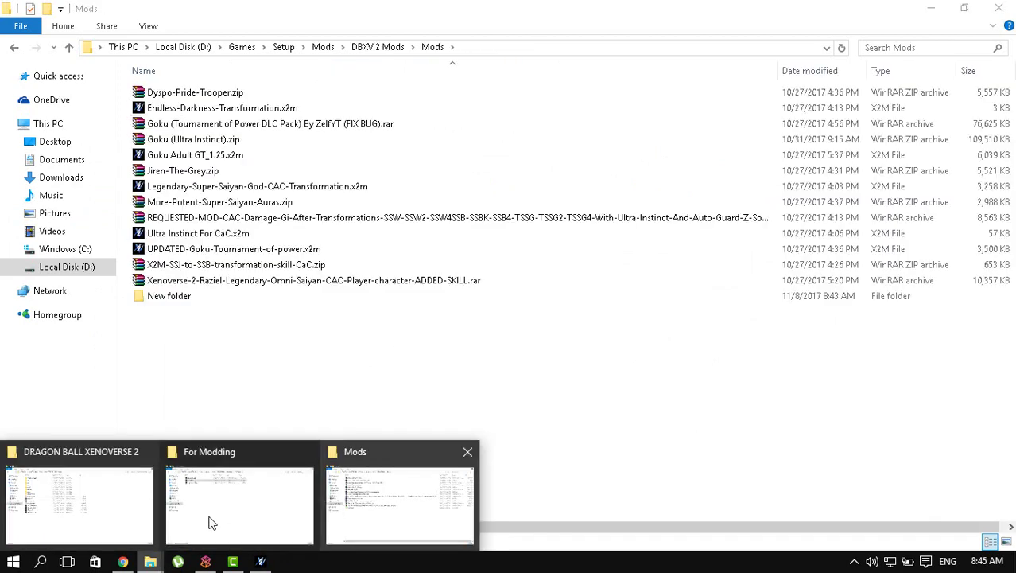
left_click(164, 127)
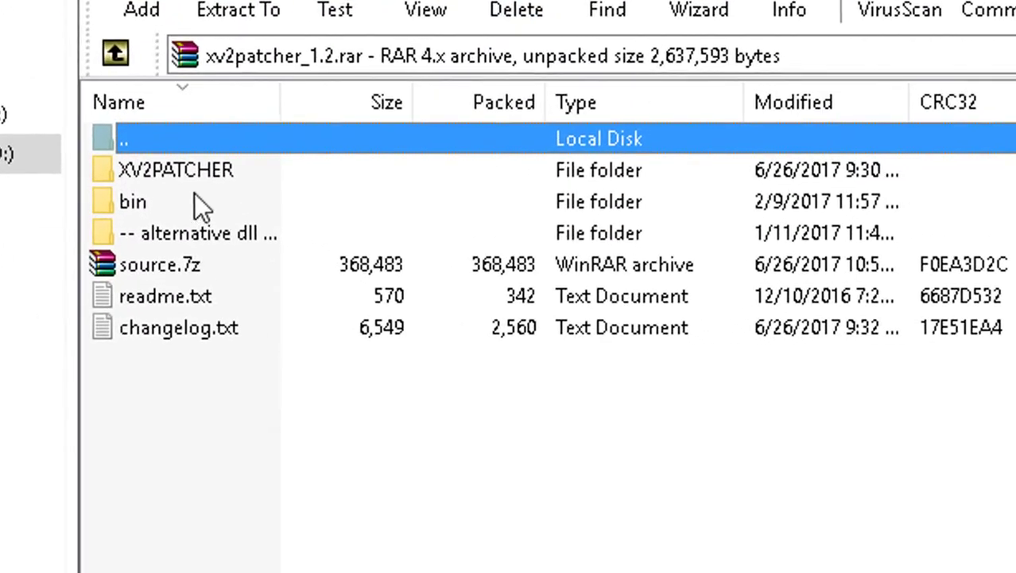
left_click(183, 175)
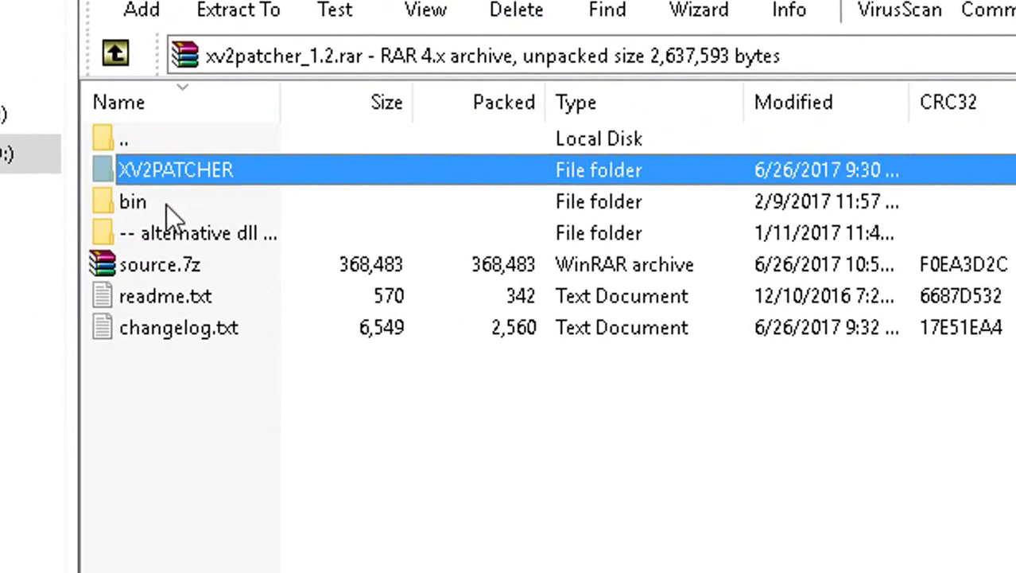
left_click(166, 205)
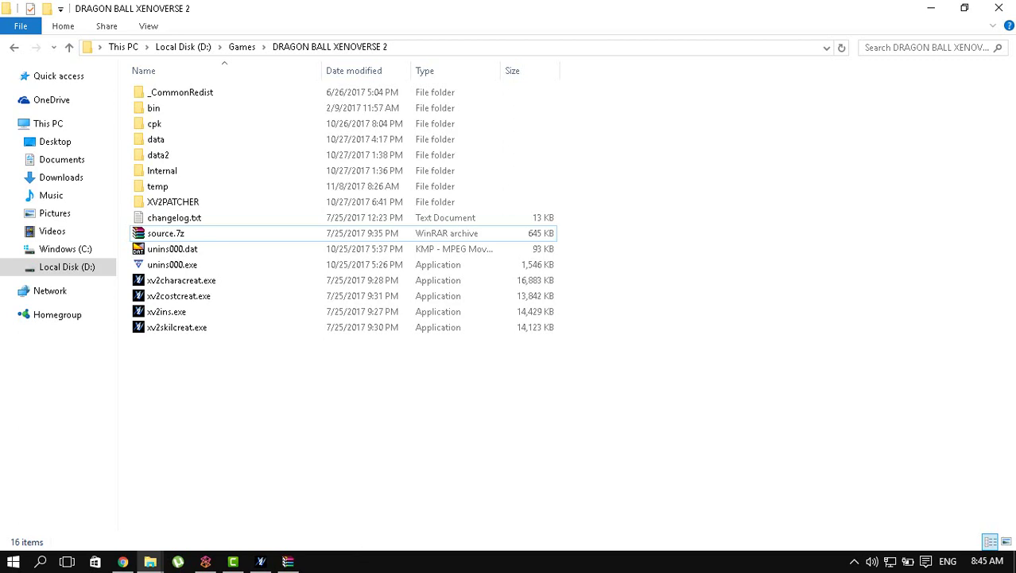
left_click(288, 563)
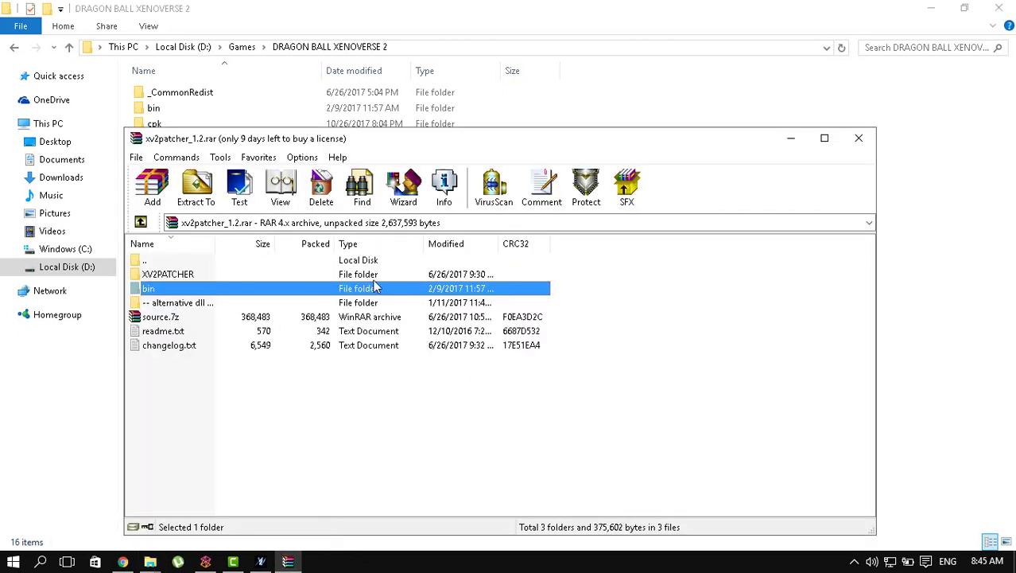
left_click(859, 139)
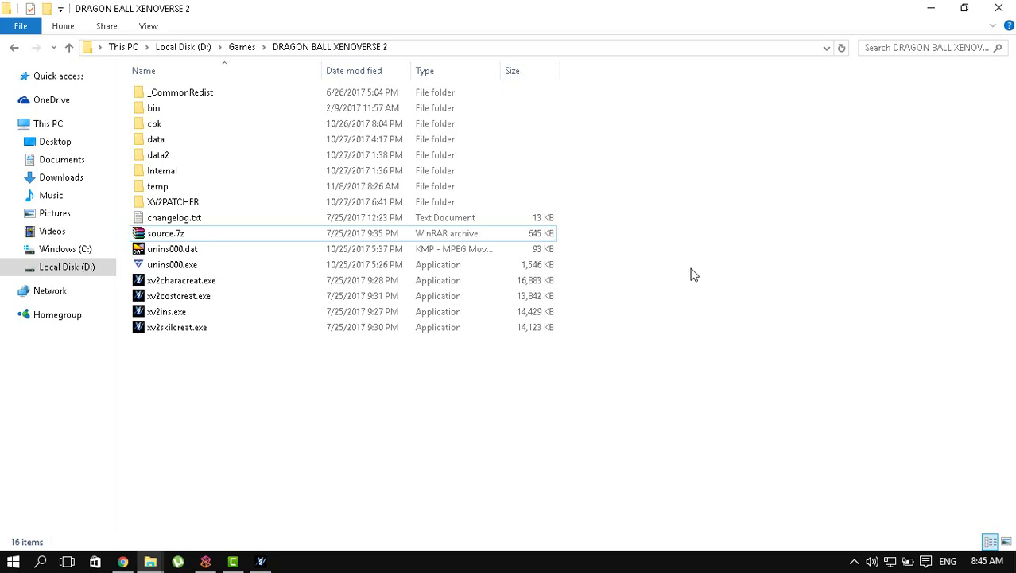
Step: Open the bin folder and check DBXV2.exe's properties show file version 1.7.0.0
double_click(296, 109)
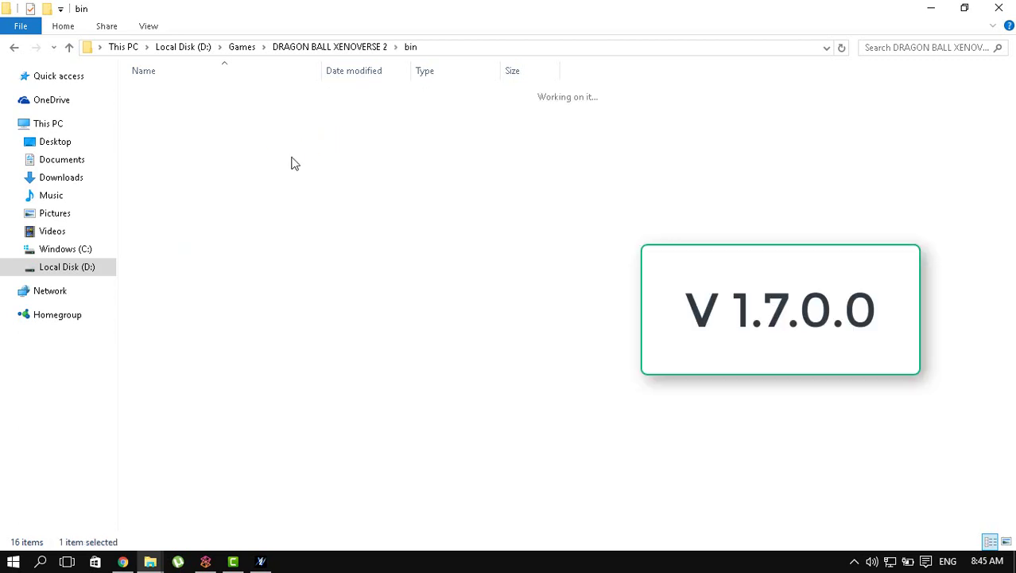
left_click(187, 126)
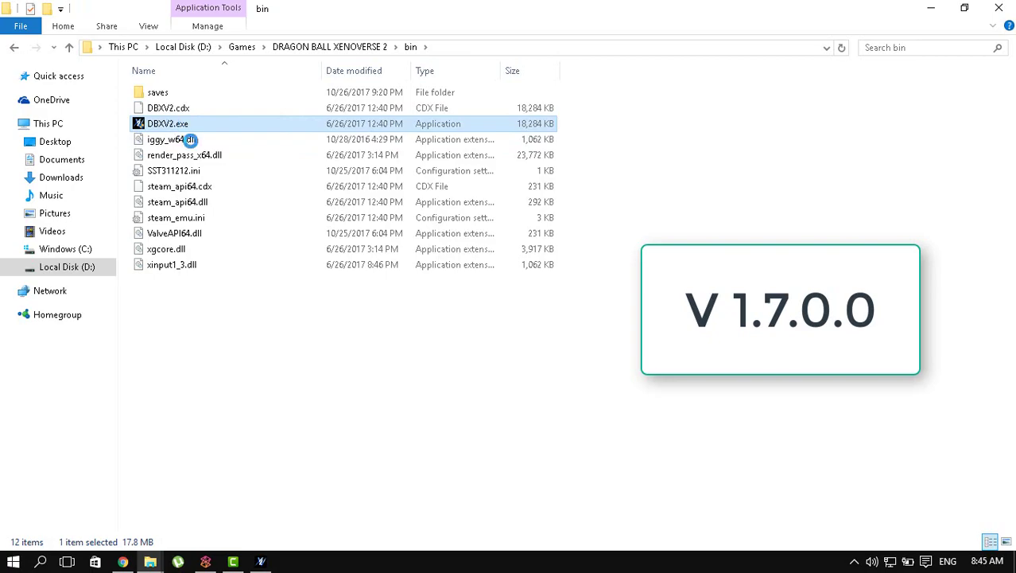
right_click(175, 120)
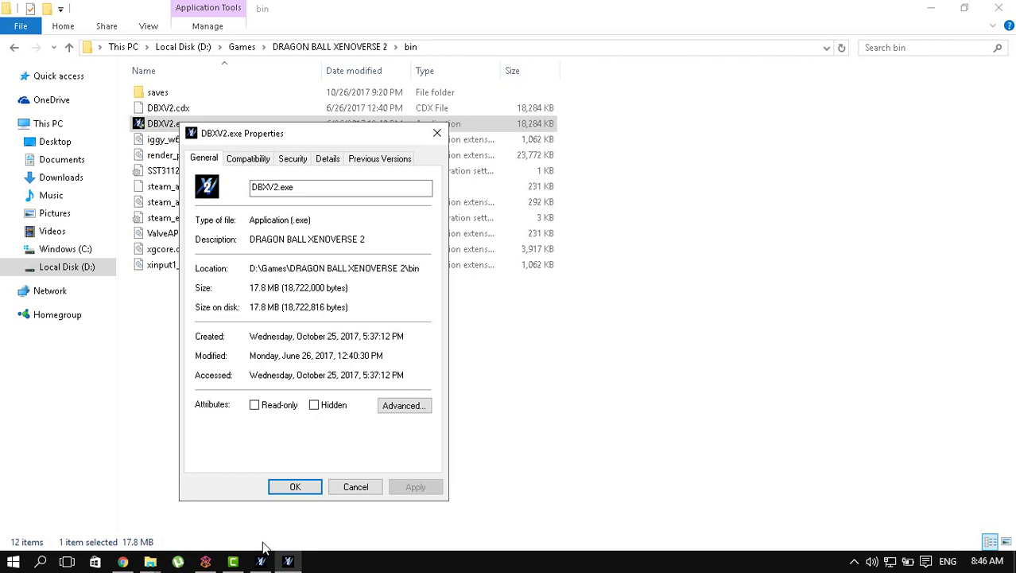
left_click(326, 159)
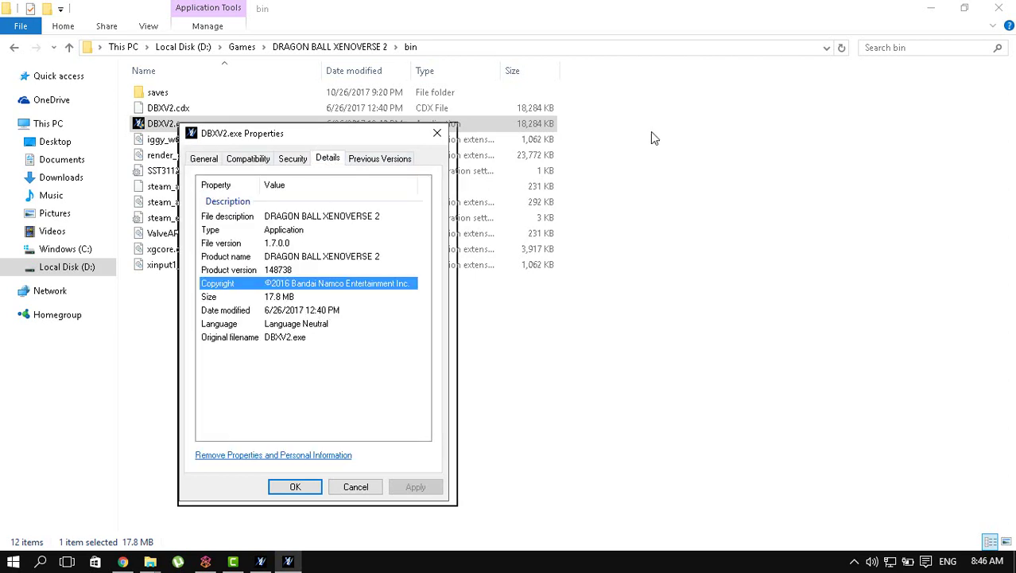
left_click_drag(314, 142, 650, 139)
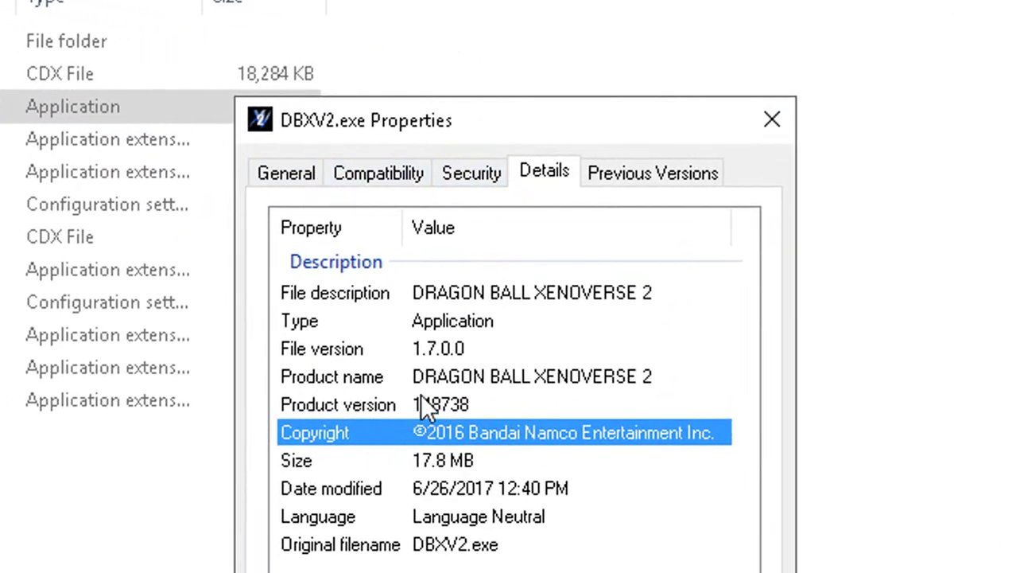
left_click(459, 350)
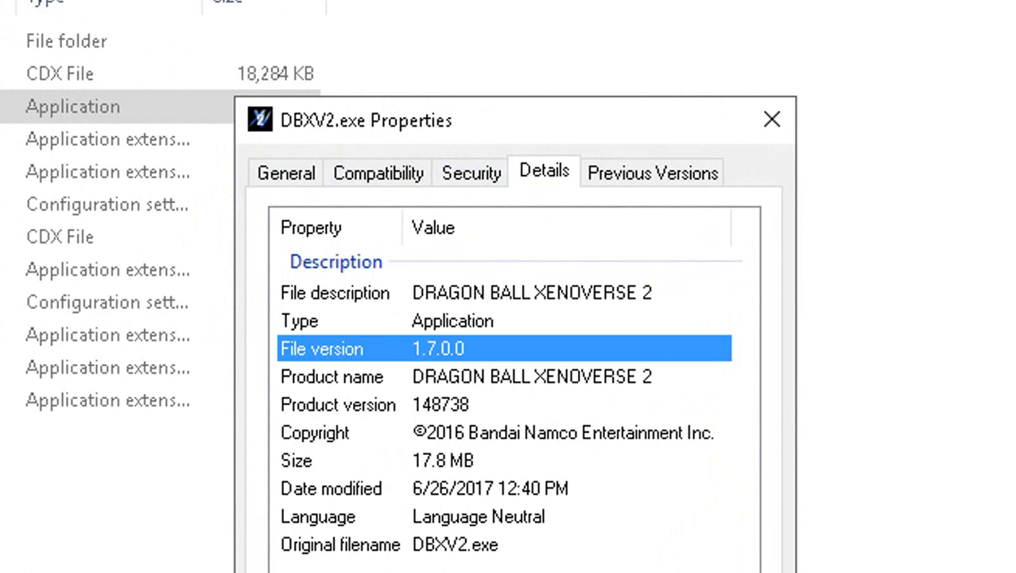
key("Escape")
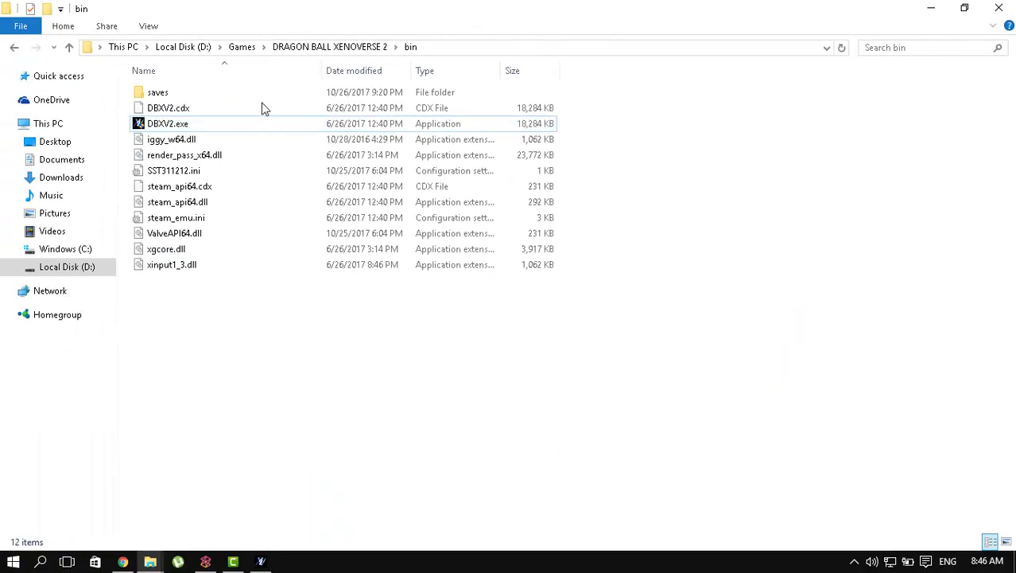
left_click(318, 49)
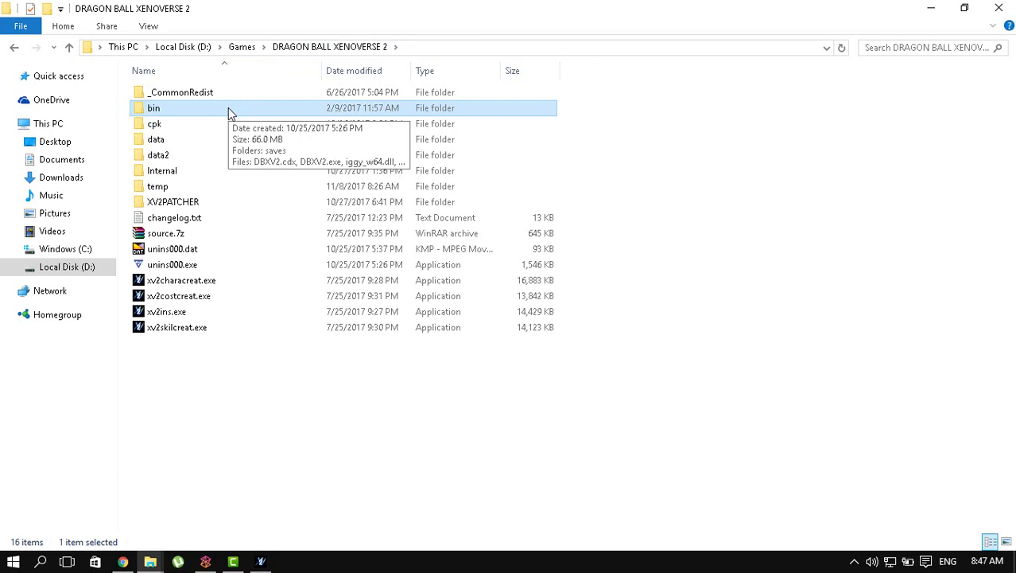
double_click(197, 124)
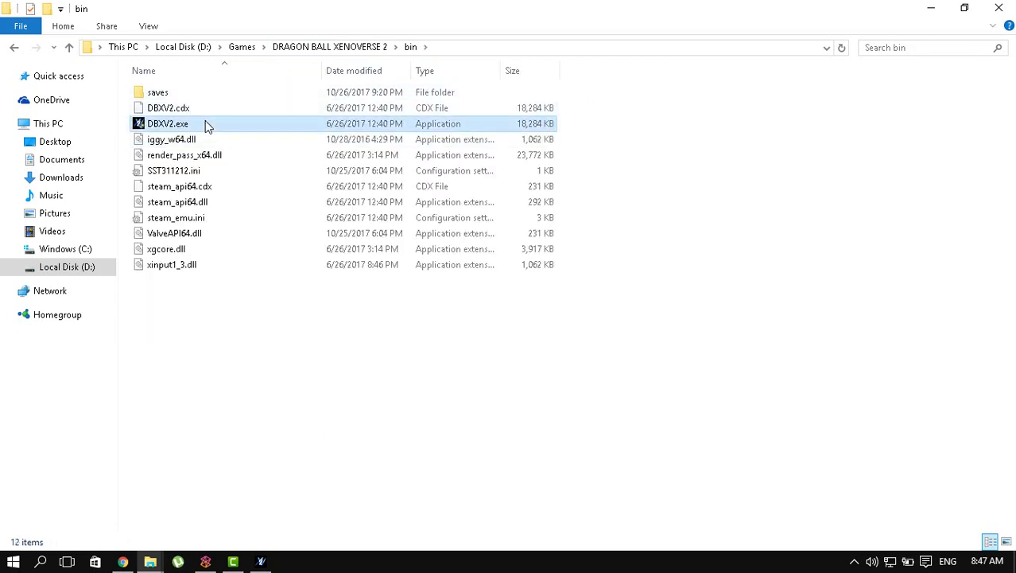
Step: Return from bin to the game folder and restore XV2 Mods Installer listing 39 mods
left_click(205, 123)
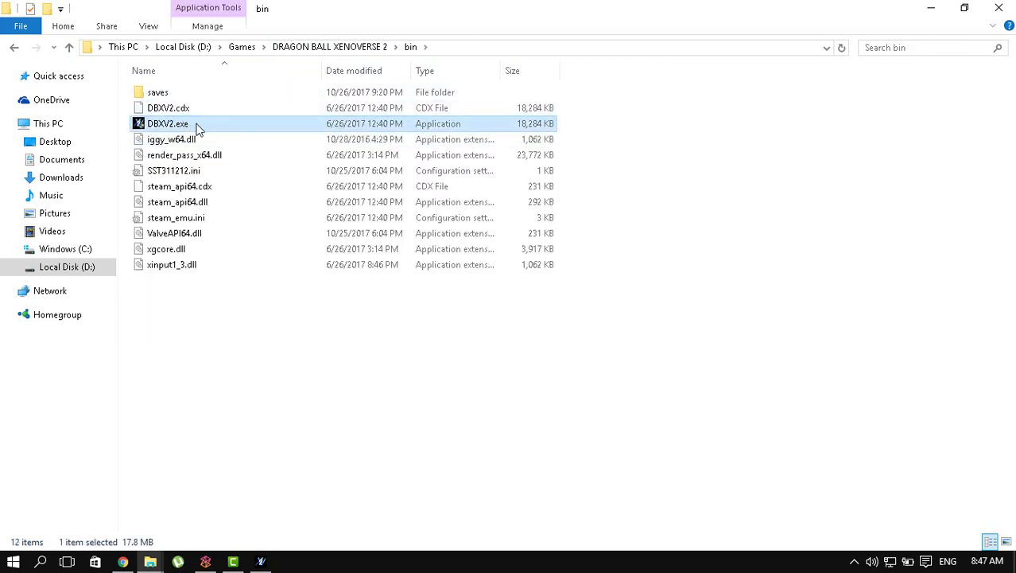
left_click(16, 49)
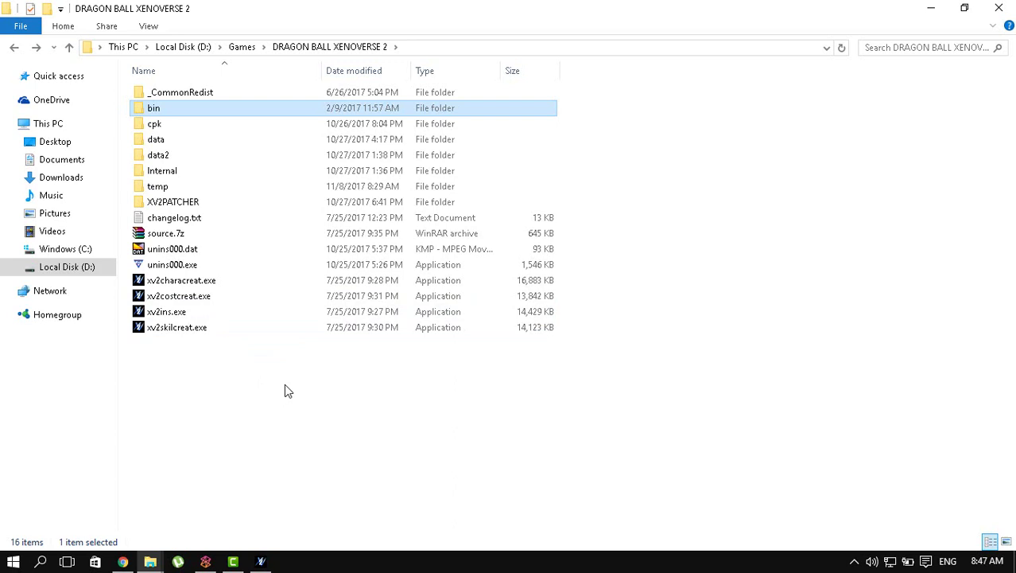
left_click(269, 560)
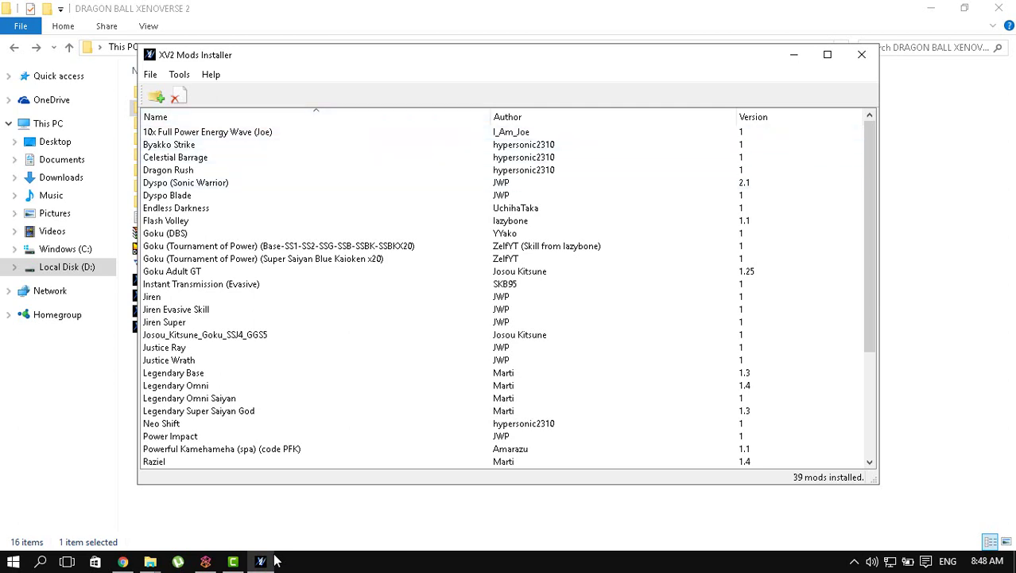
Step: Open New folder in the Mods folder window to show the extracted Goku mod files
left_click(149, 561)
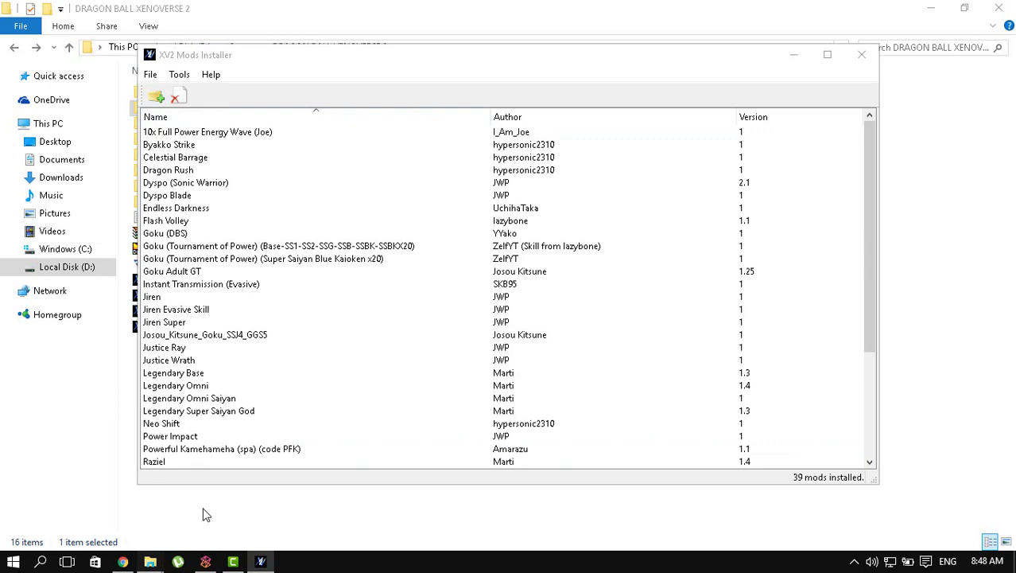
left_click(402, 477)
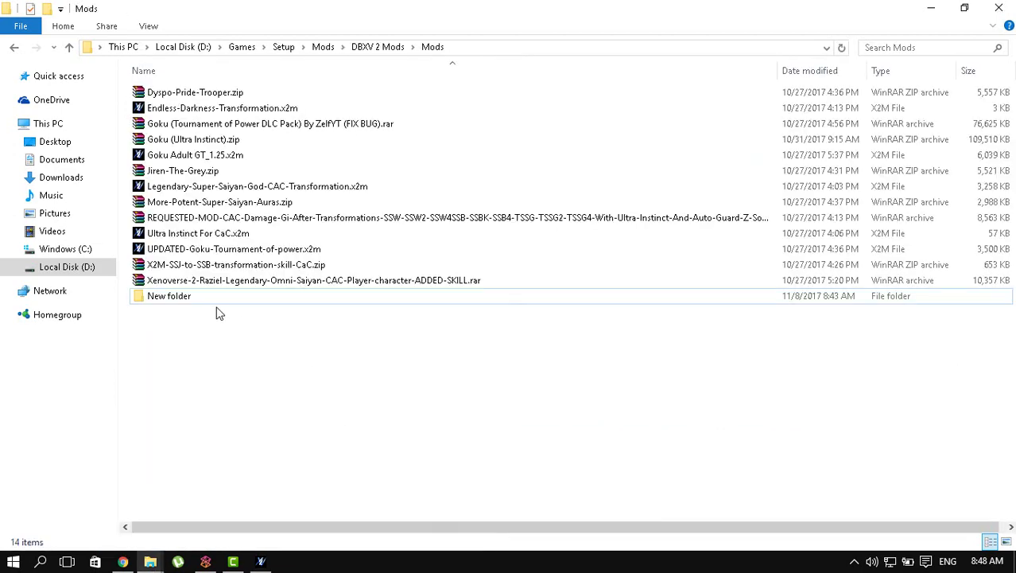
left_click(214, 298)
double_click(214, 296)
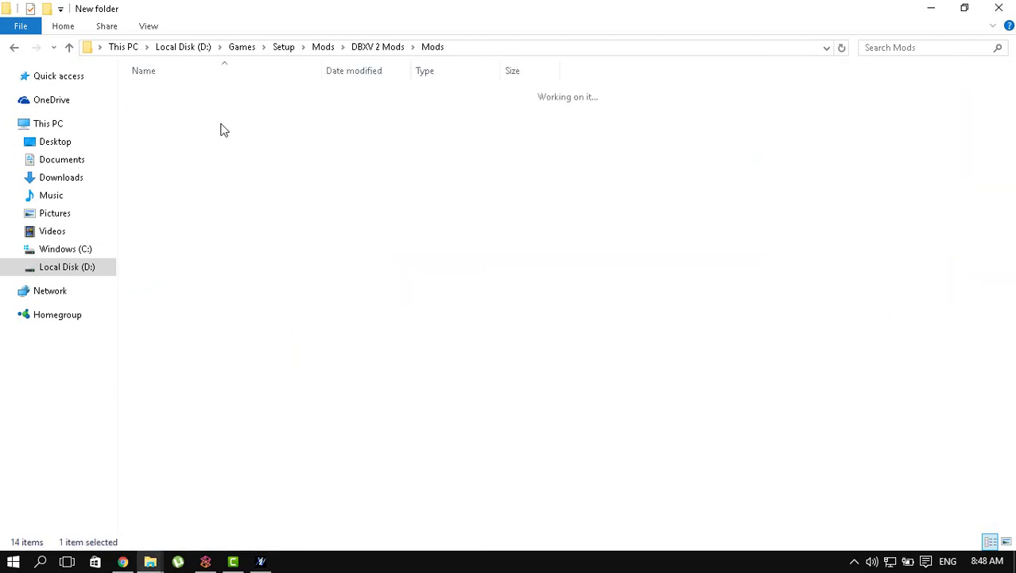
Step: Look over the installer's Tools menu and its .x2m association option, then minimize the installer
left_click(261, 562)
key("alt")
key("Down")
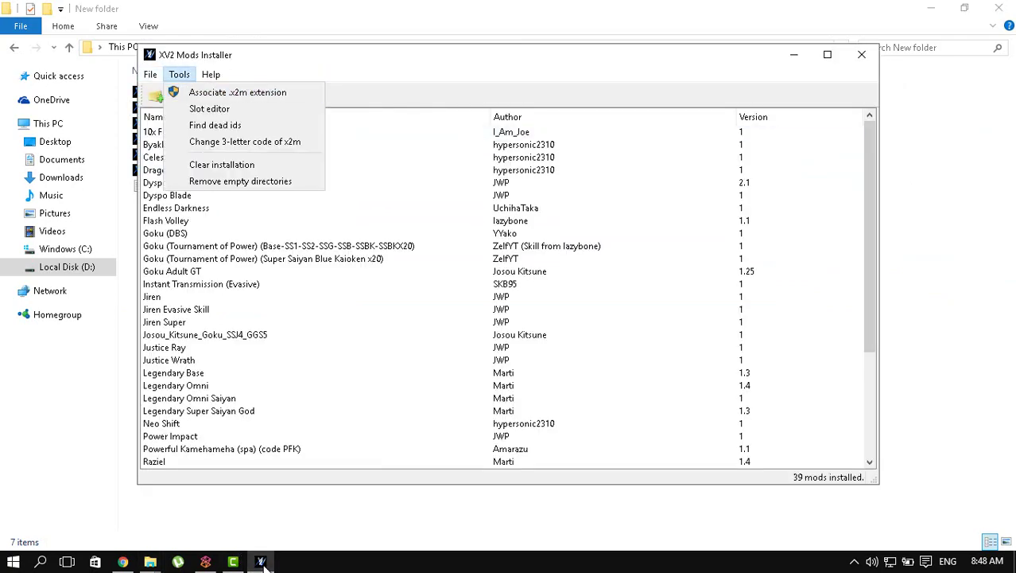
key("Down")
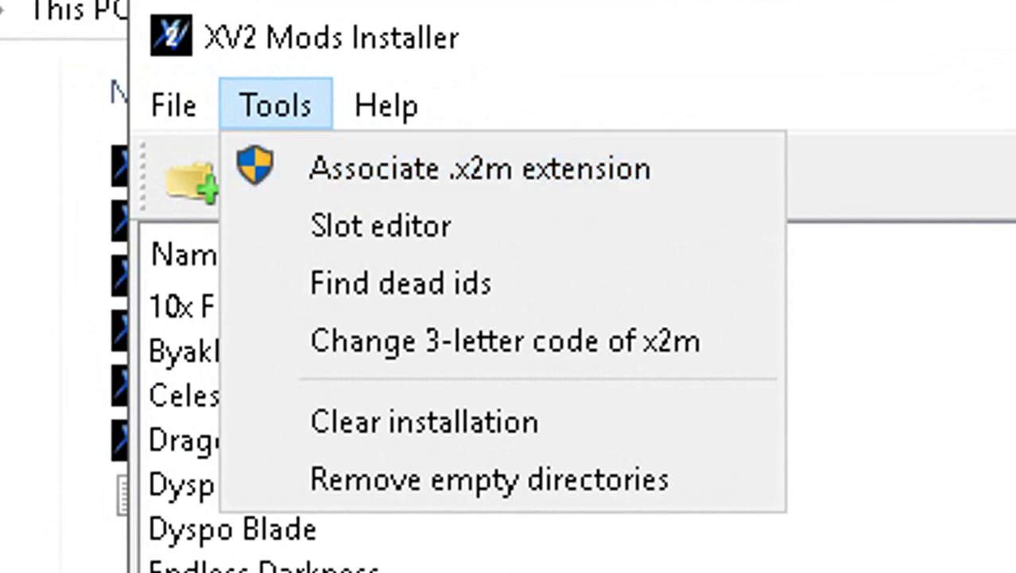
key("Escape")
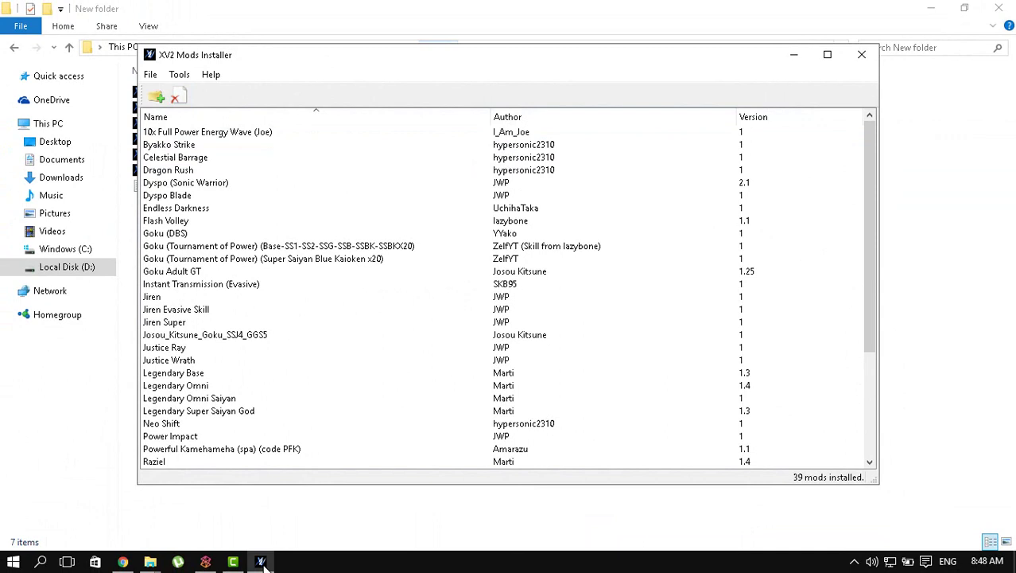
left_click(261, 562)
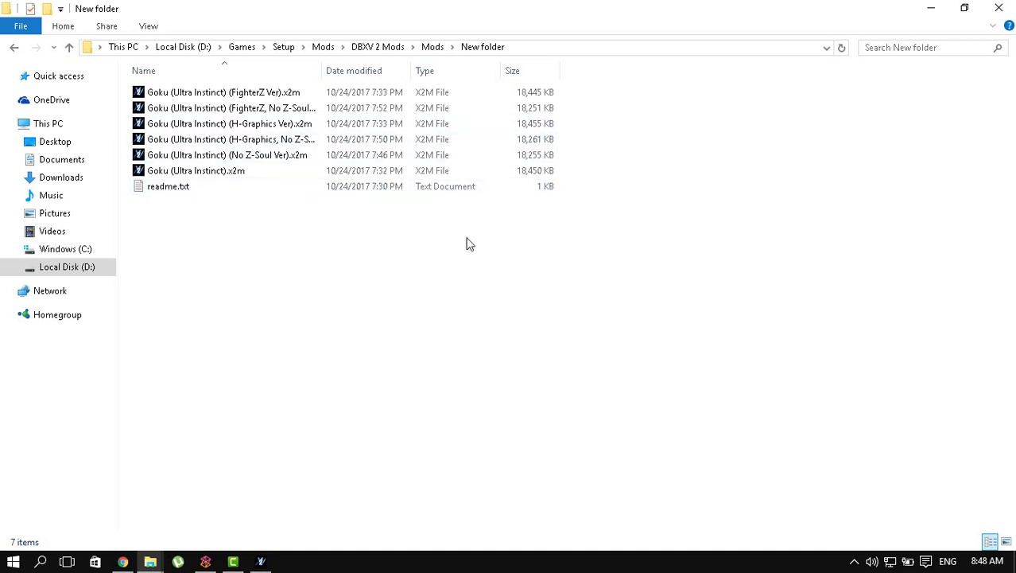
Step: Autofit the Name column, move Type before Date modified, and select the FighterZ Ver file
double_click(321, 70)
left_click_drag(525, 85, 527, 82)
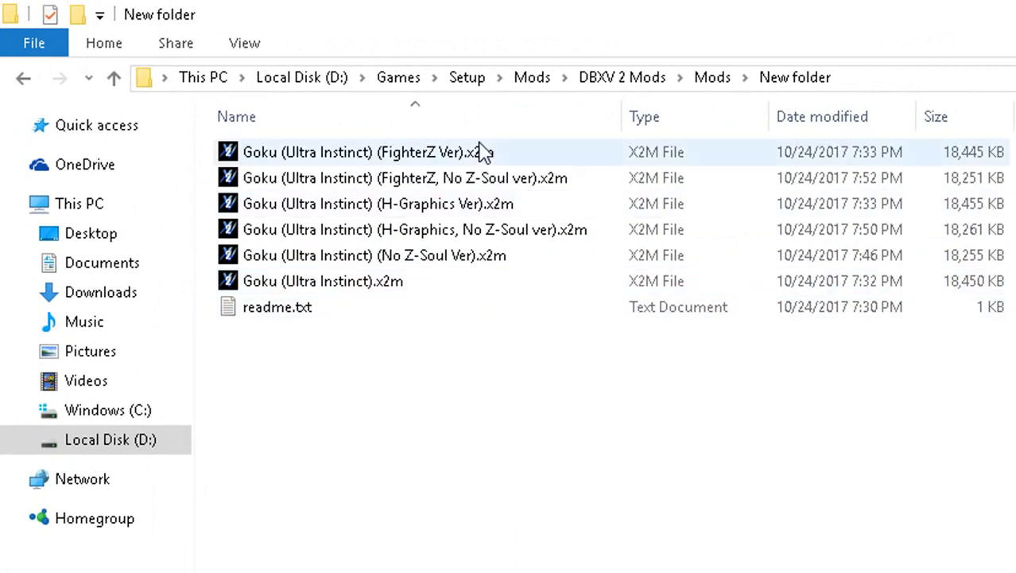
left_click(446, 169)
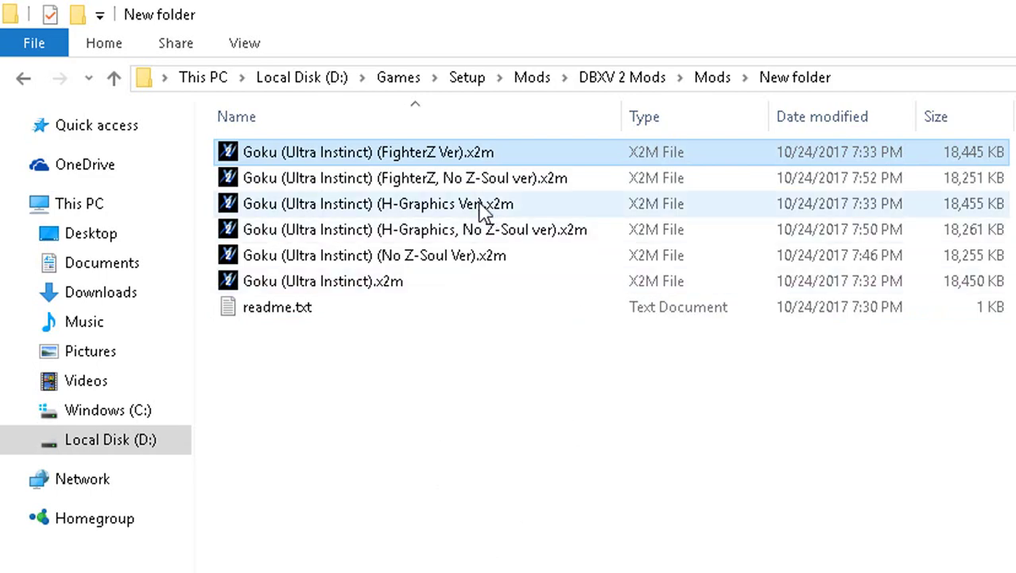
Step: Open readme.txt and highlight its warning about an incompatible mod
double_click(375, 315)
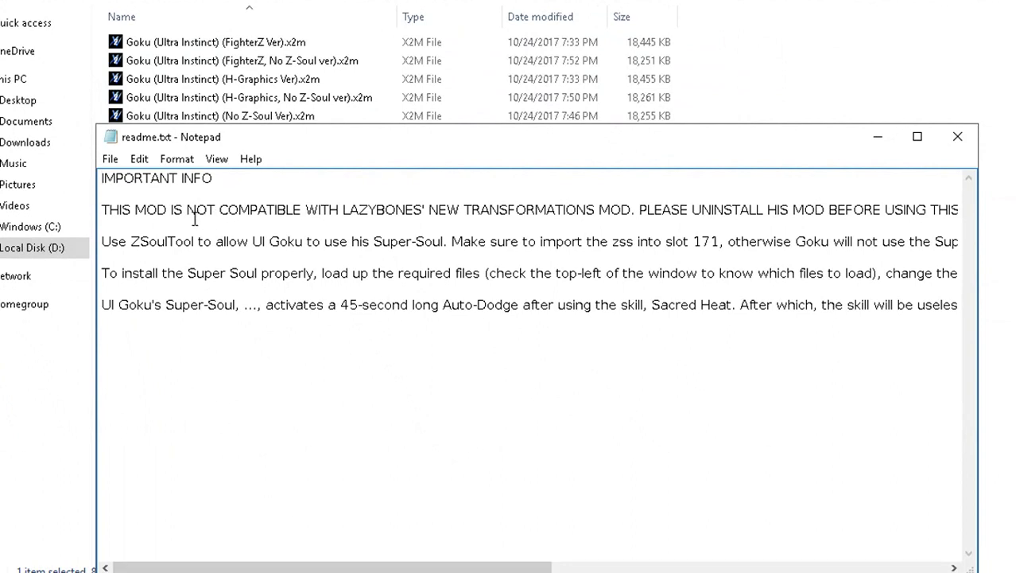
mouse_move(102, 209)
left_mouse_down()
mouse_move(454, 210)
mouse_move(426, 209)
left_mouse_up()
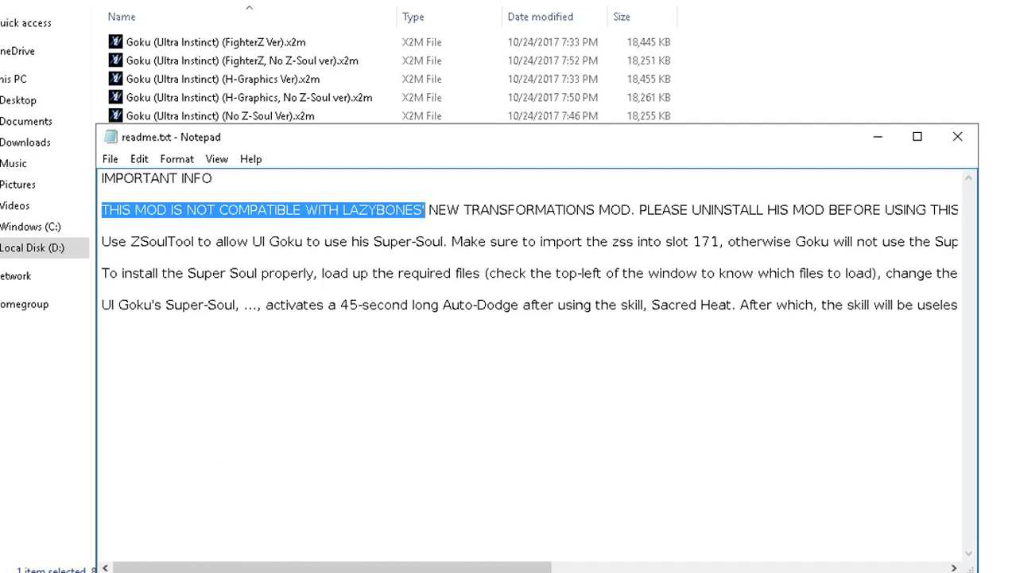
key("alt+Tab")
Step: Browse the installer's mod list, selecting Endless Darkness then Flash Volley, and hide the installer
scroll(397, 313, "down", 4)
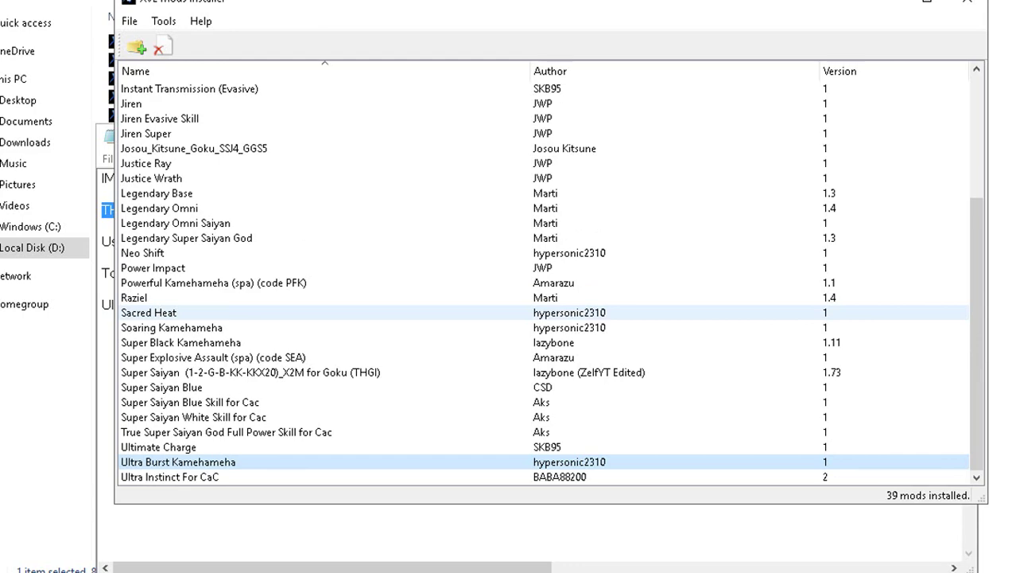
scroll(398, 357, "up", 4)
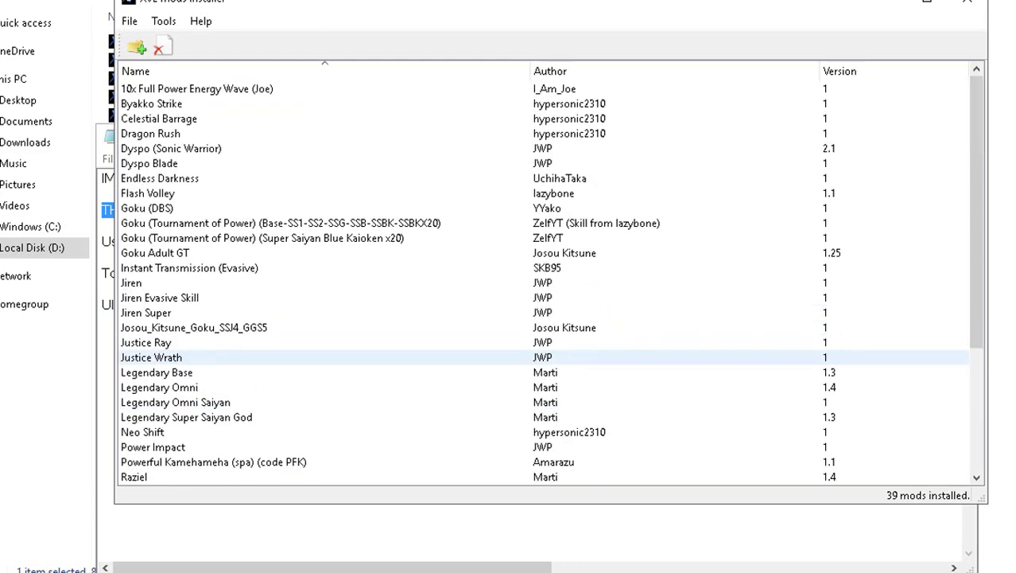
scroll(398, 372, "down", 4)
scroll(398, 342, "up", 4)
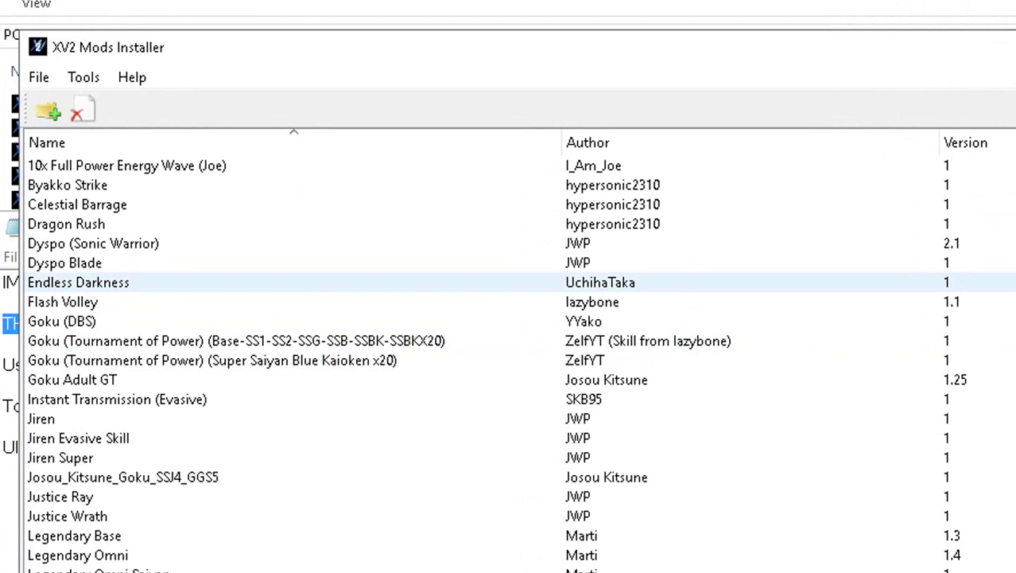
left_click(159, 178)
left_click(63, 302)
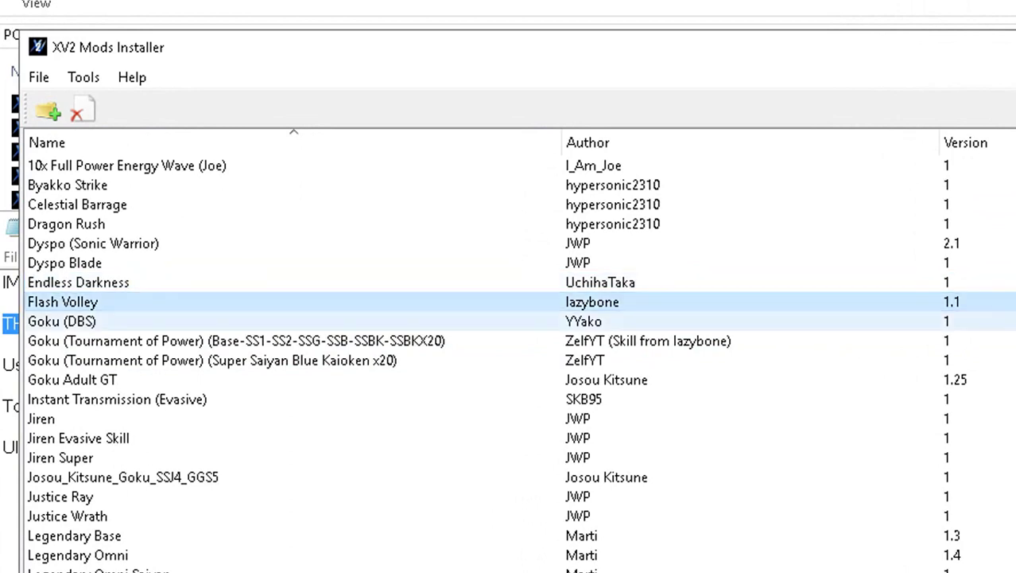
scroll(318, 359, "down", 4)
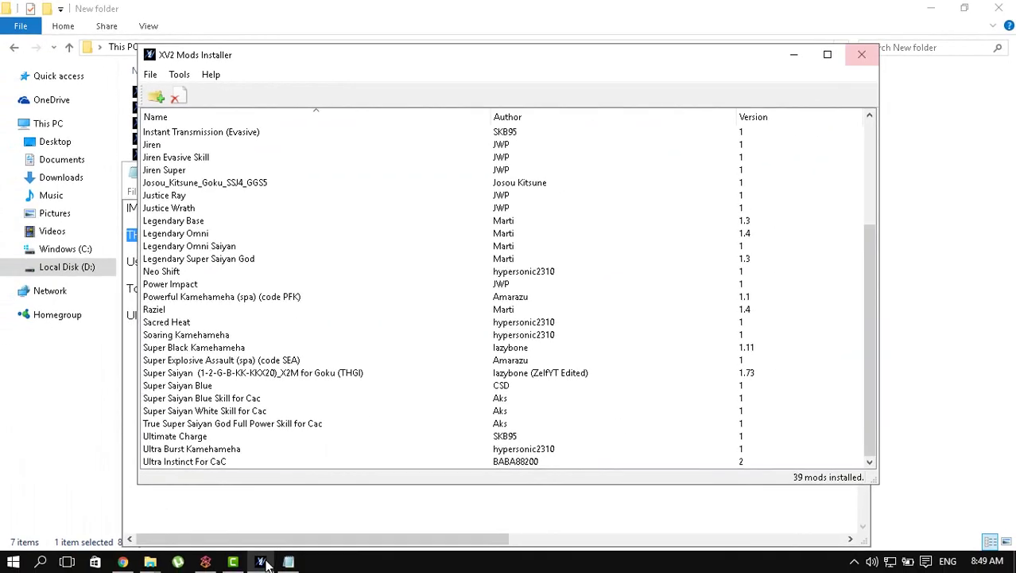
left_click(266, 561)
Step: Close readme.txt and open Goku (Ultra Instinct) (FighterZ Ver).x2m from New folder
left_click(854, 175)
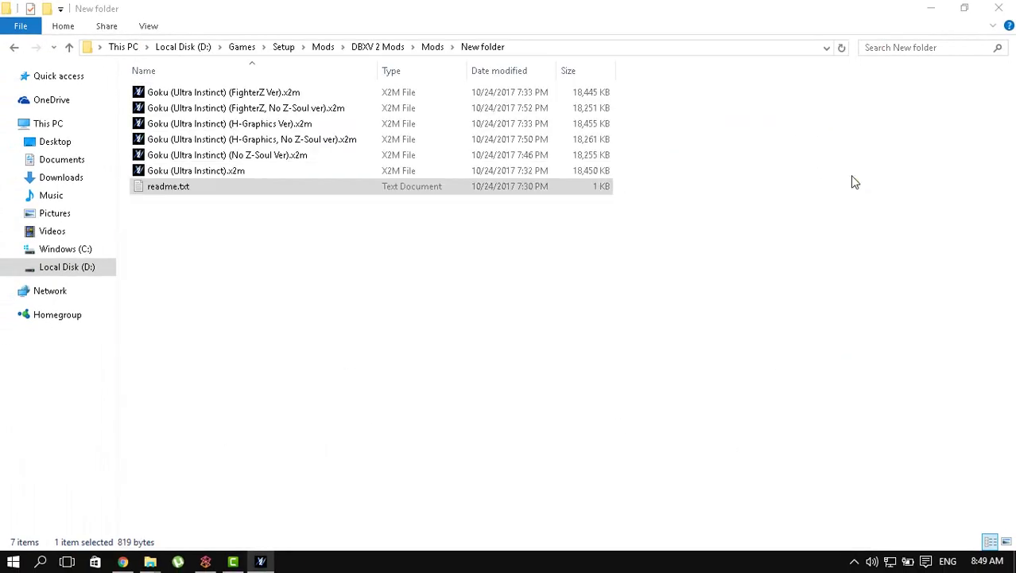
double_click(279, 92)
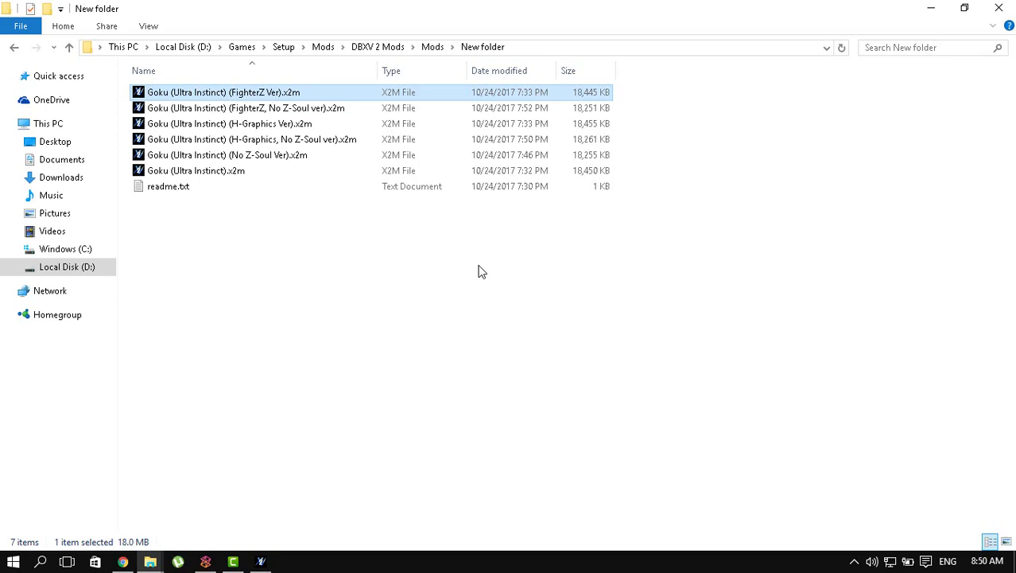
Step: Scroll the Goku (Ultra Instinct) page in Chrome down to the LAZYBONES compatibility note
left_click(121, 563)
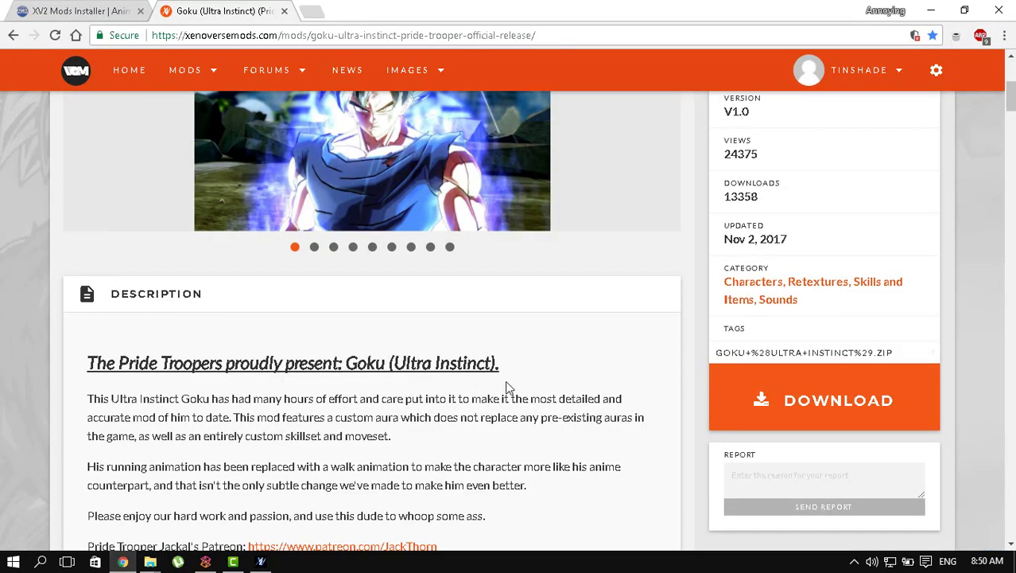
scroll(579, 388, "down", 2)
scroll(576, 394, "down", 2)
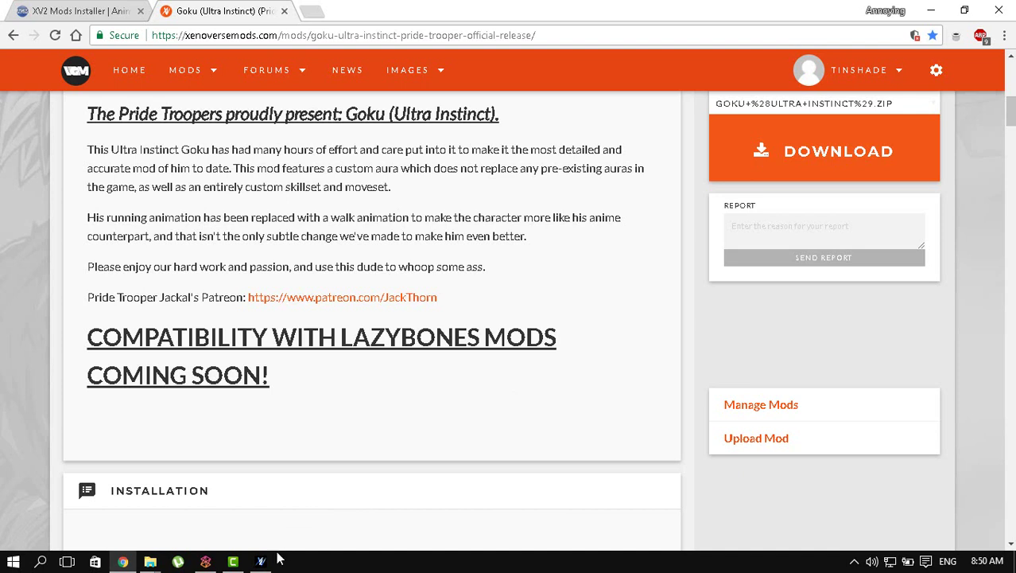
Step: Briefly restore the installer, move the selection up to Ultimate Charge, then hide it again
mouse_move(276, 562)
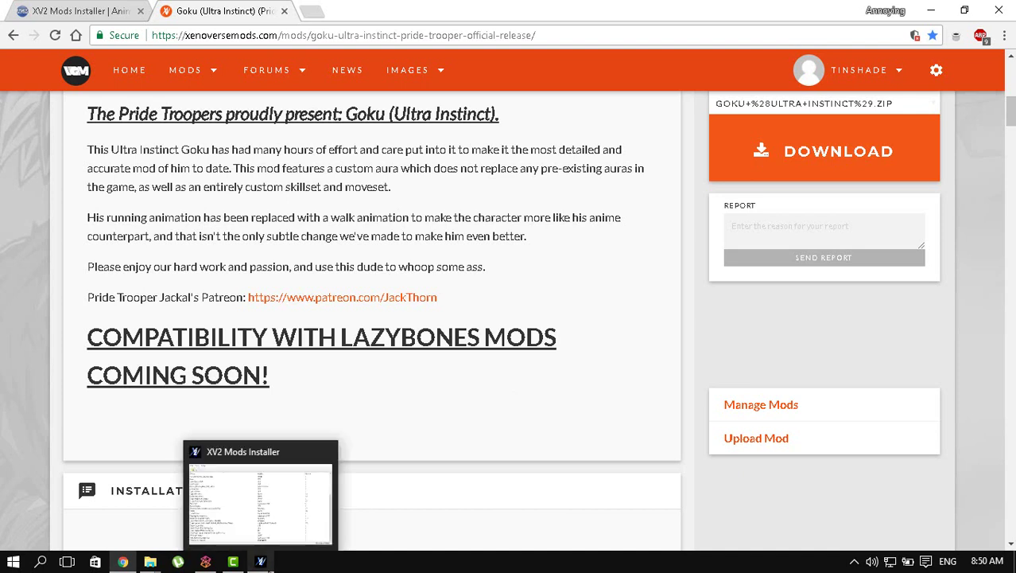
left_click(270, 568)
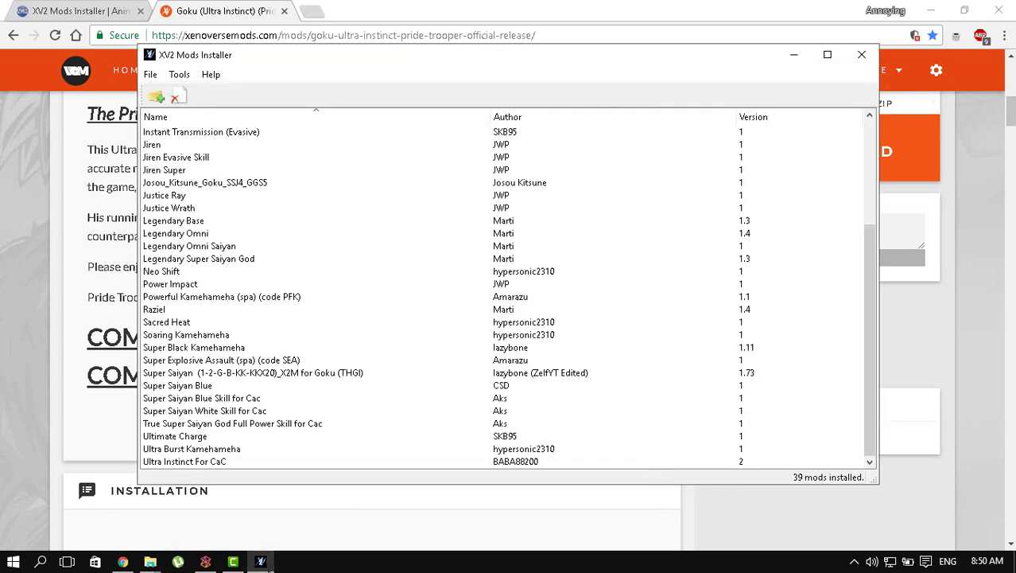
key("Up")
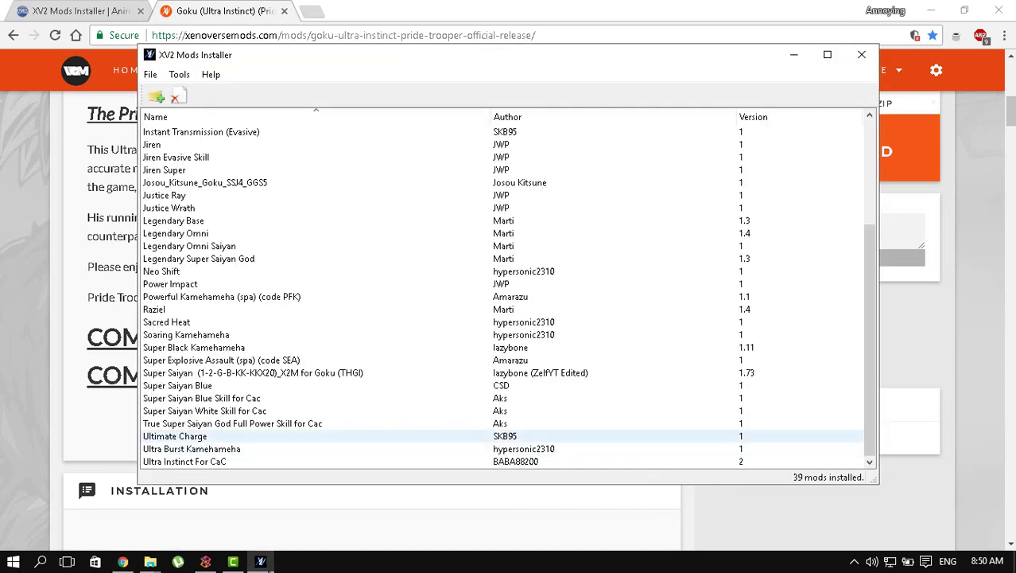
scroll(507, 295, "up", 4)
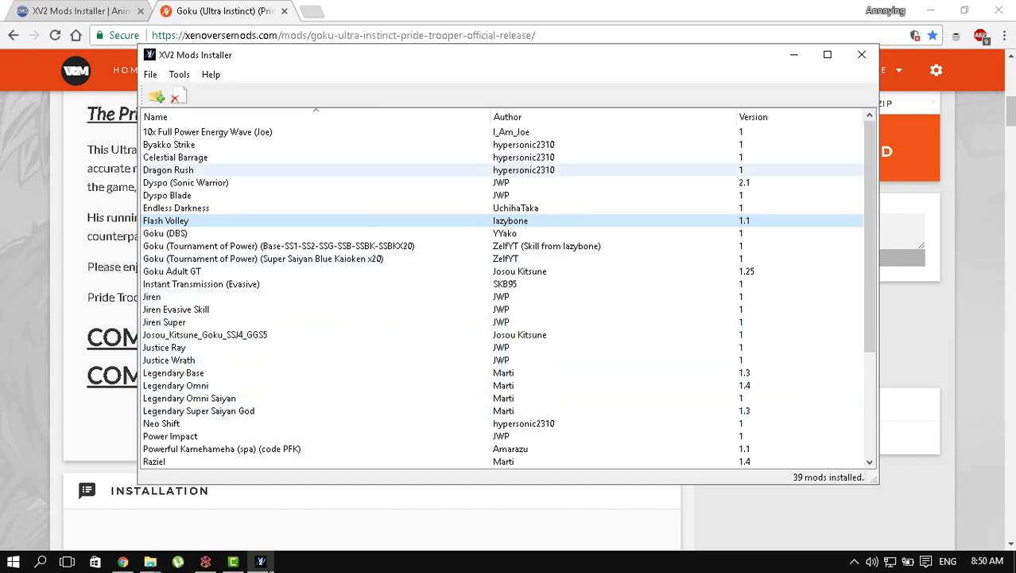
left_click(787, 56)
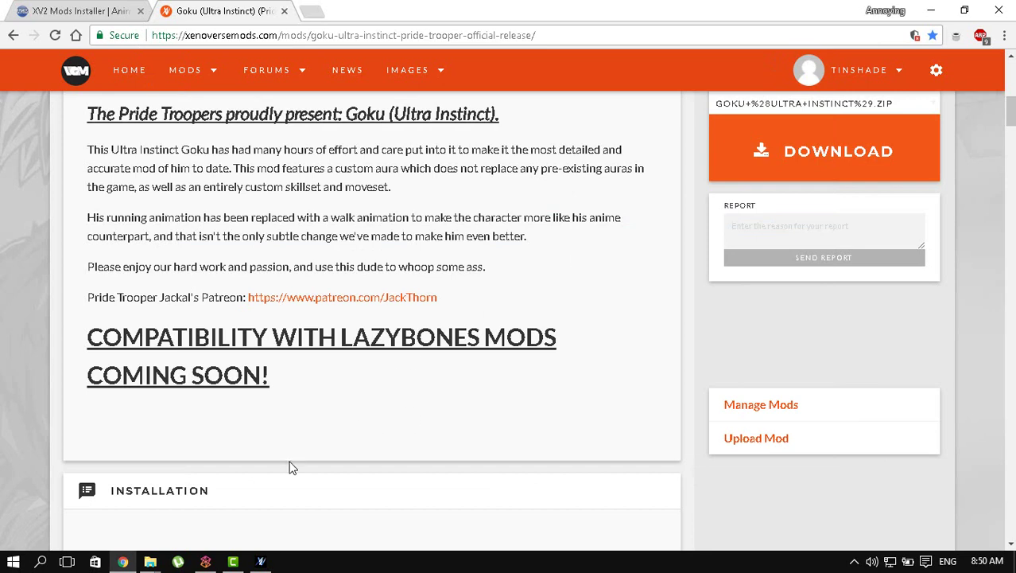
left_click(151, 562)
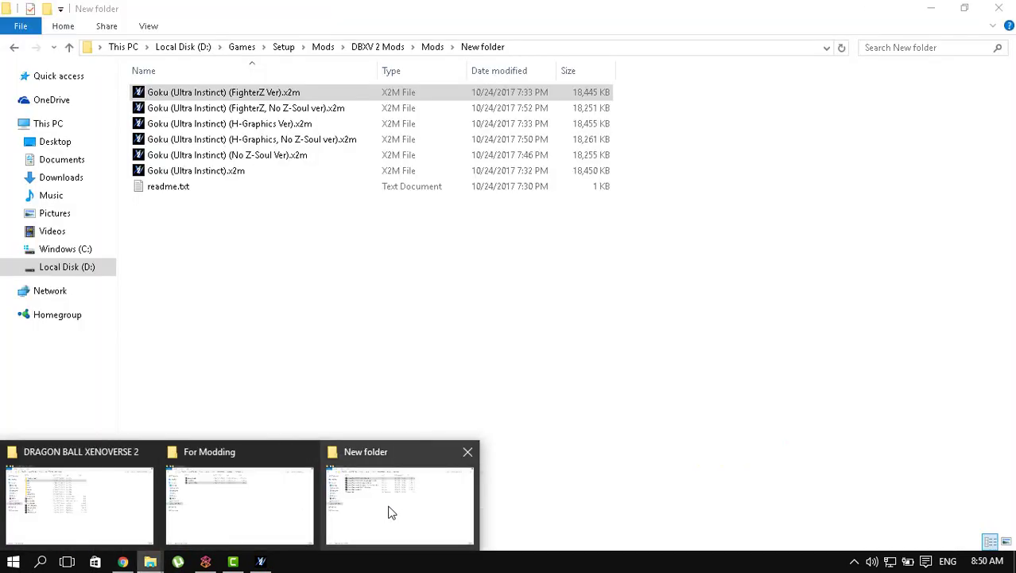
Step: Bring the New folder window forward and go up to its parent Mods folder
left_click(391, 510)
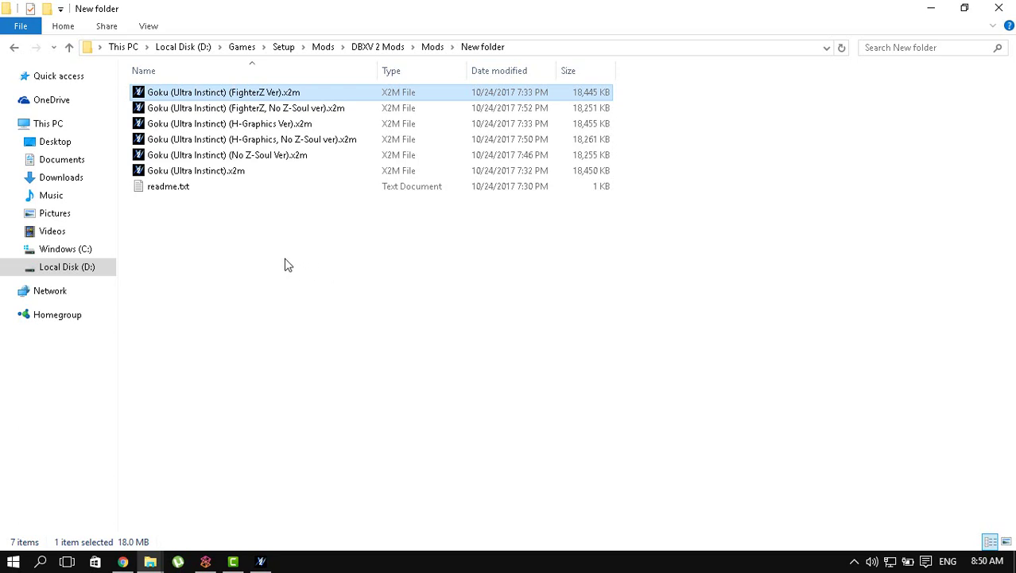
left_click(445, 45)
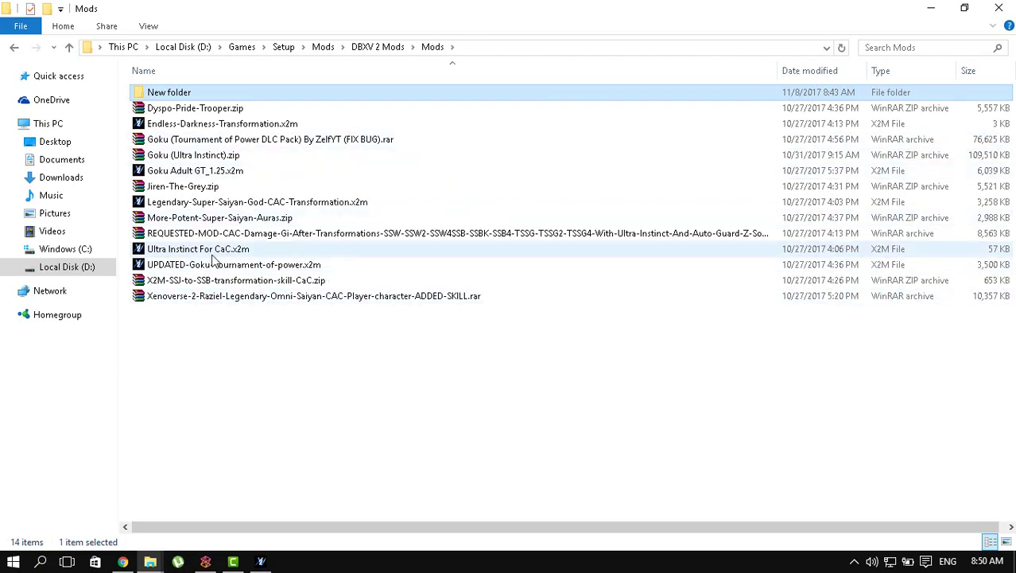
mouse_move(219, 257)
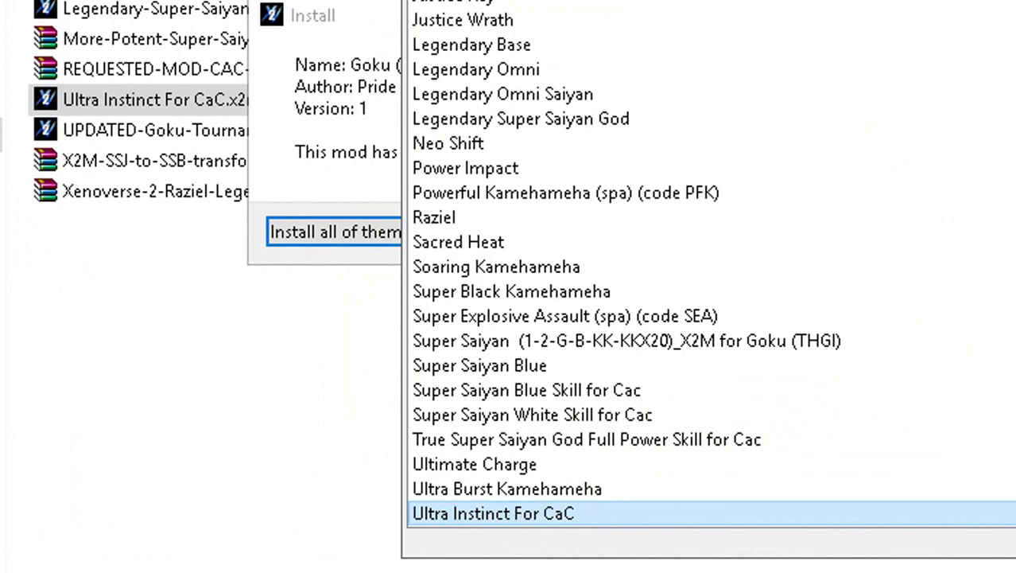
Step: Uninstall Ultra Instinct For CaC from the mod list and dismiss the success message
right_click(544, 510)
left_click(624, 527)
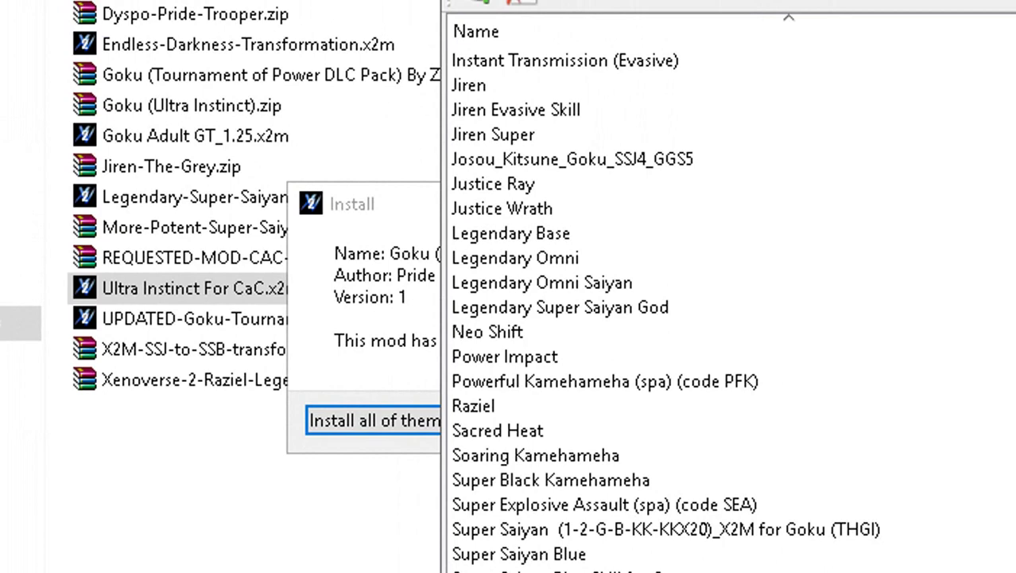
left_click(403, 334)
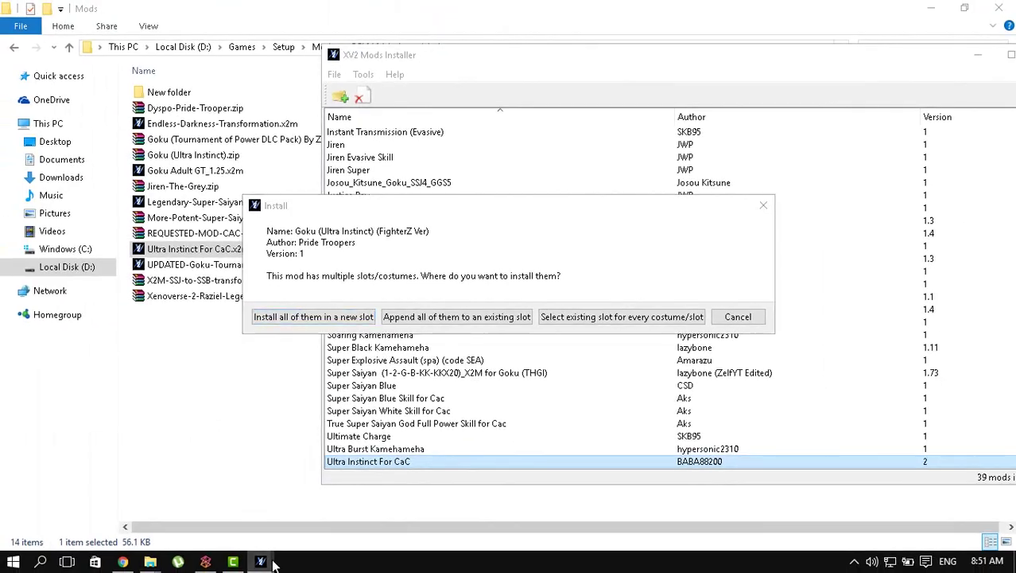
mouse_move(260, 561)
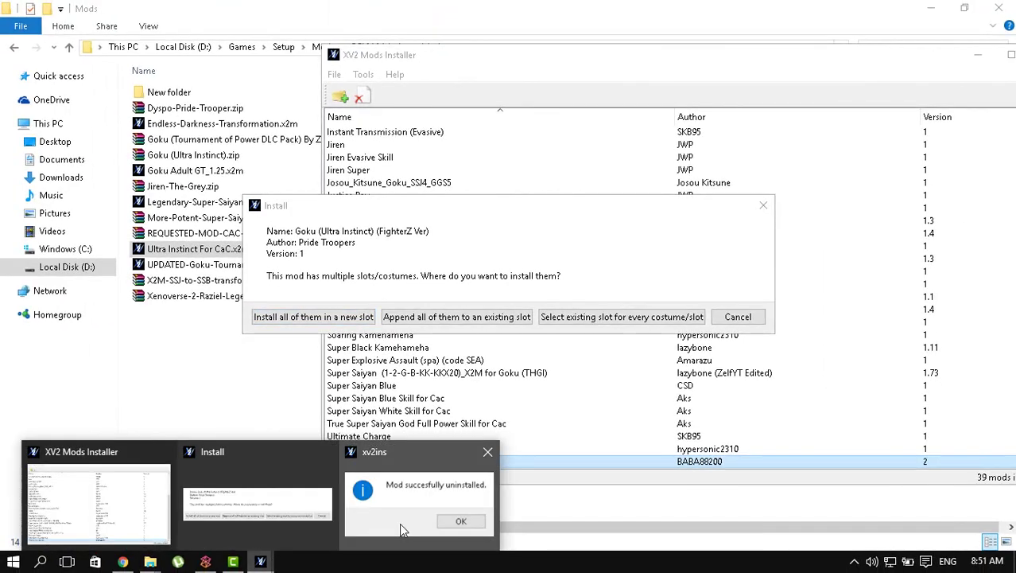
left_click(399, 522)
key("Return")
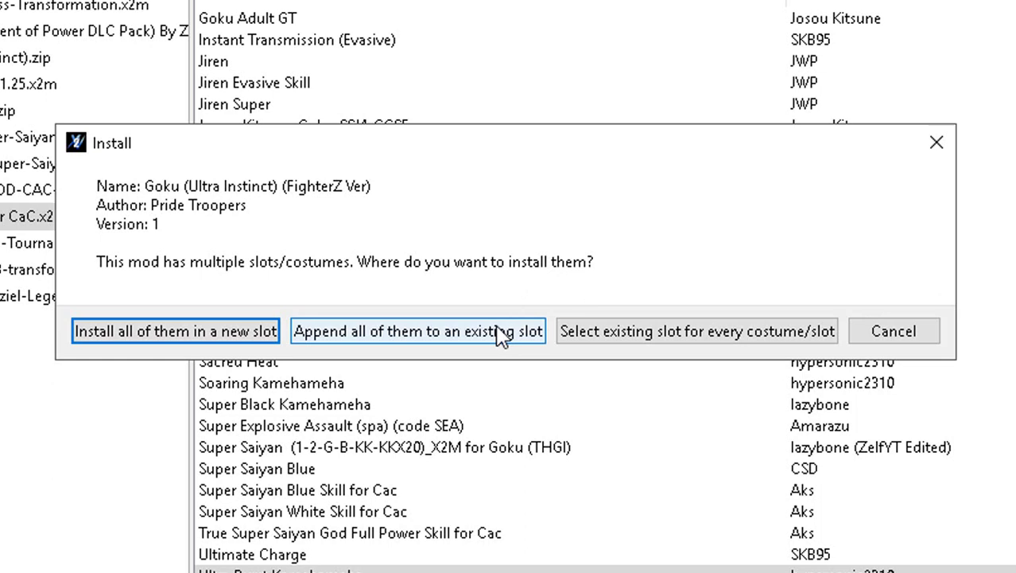
Step: Choose 'Install all of them in a new slot' for the FighterZ Ver costumes
left_click(225, 331)
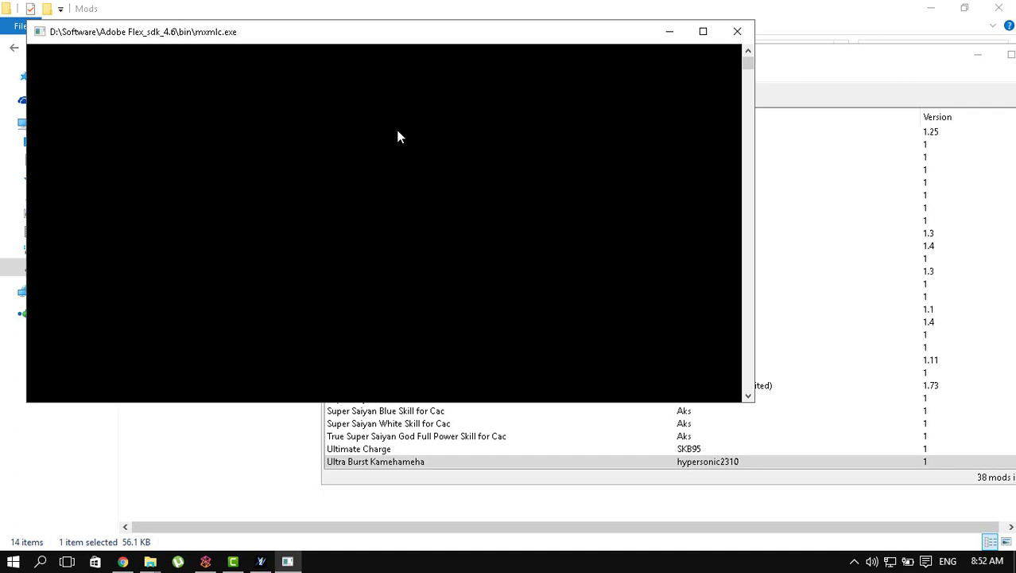
Step: Confirm installing Ultra Instinct For CaC.x2m from the Mods folder and acknowledge the success message
left_click(371, 17)
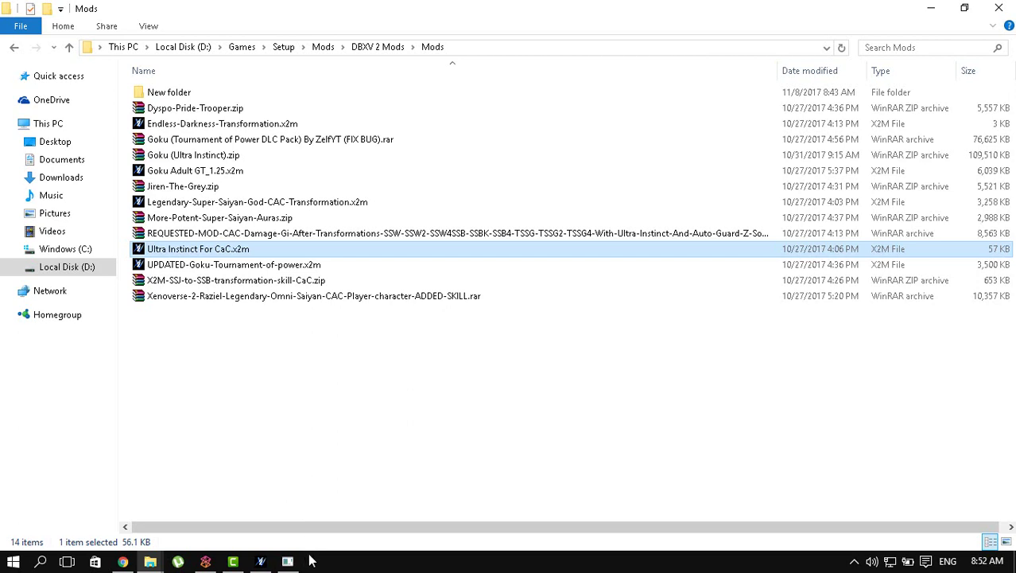
mouse_move(296, 565)
left_click(288, 562)
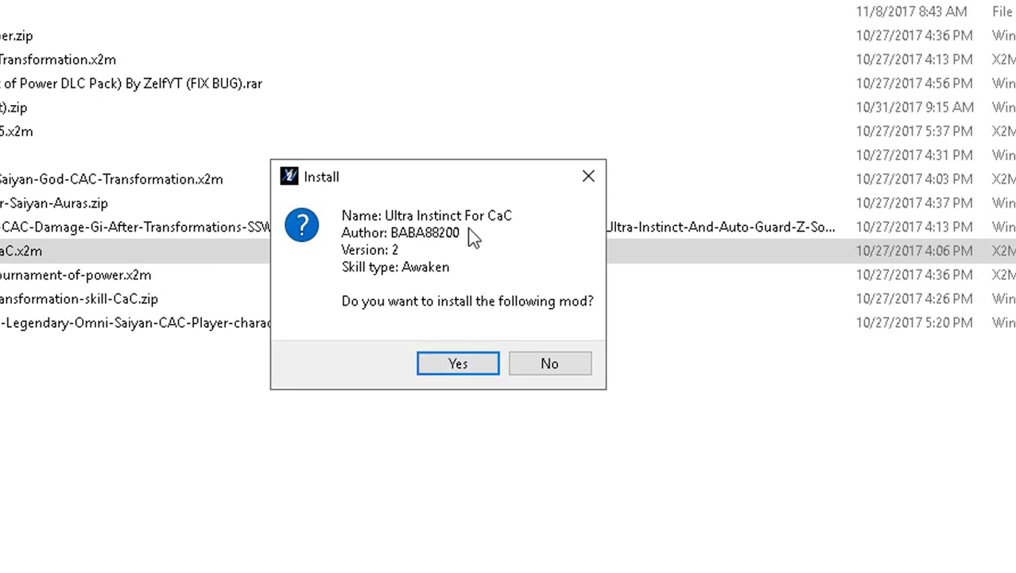
left_click(460, 363)
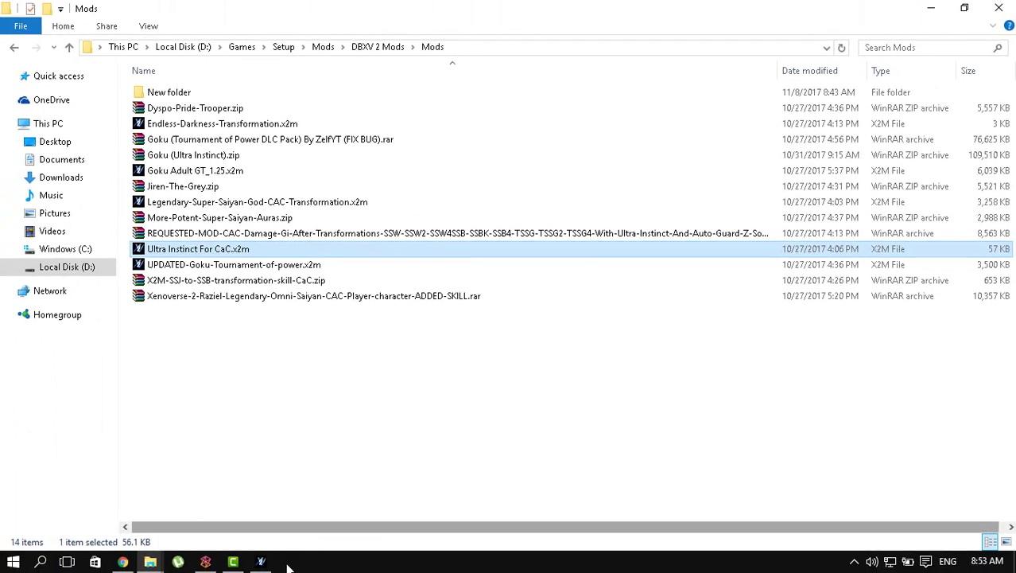
mouse_move(261, 562)
left_click(260, 497)
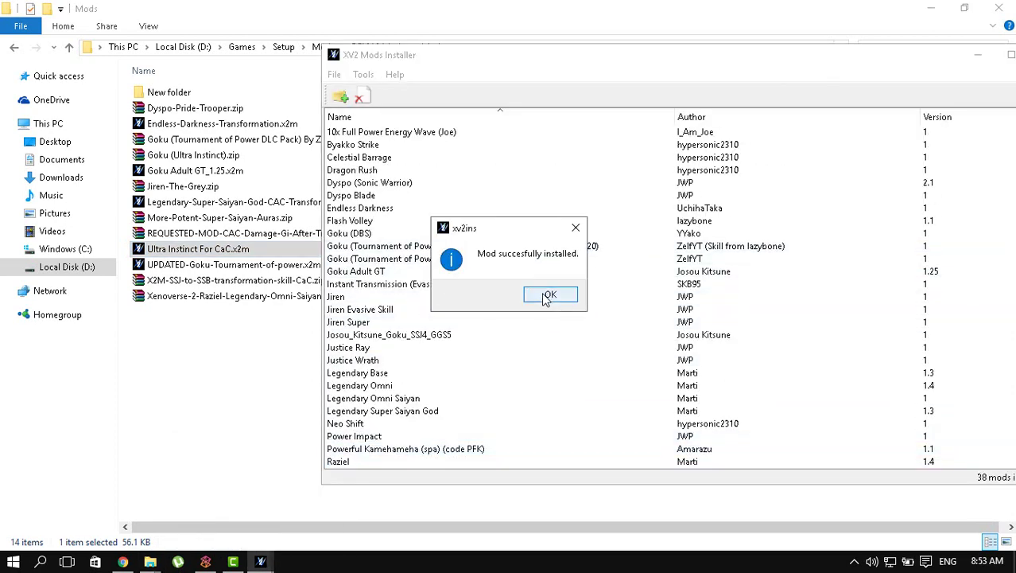
left_click(547, 295)
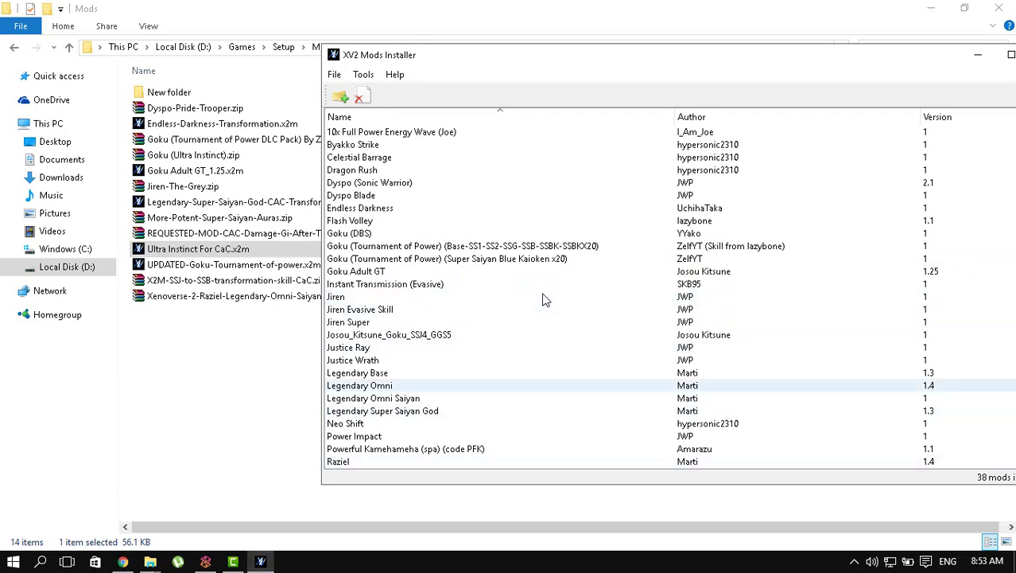
Step: Dismiss the second install success message and sort the mod list by name ascending
scroll(545, 271, "down", 4)
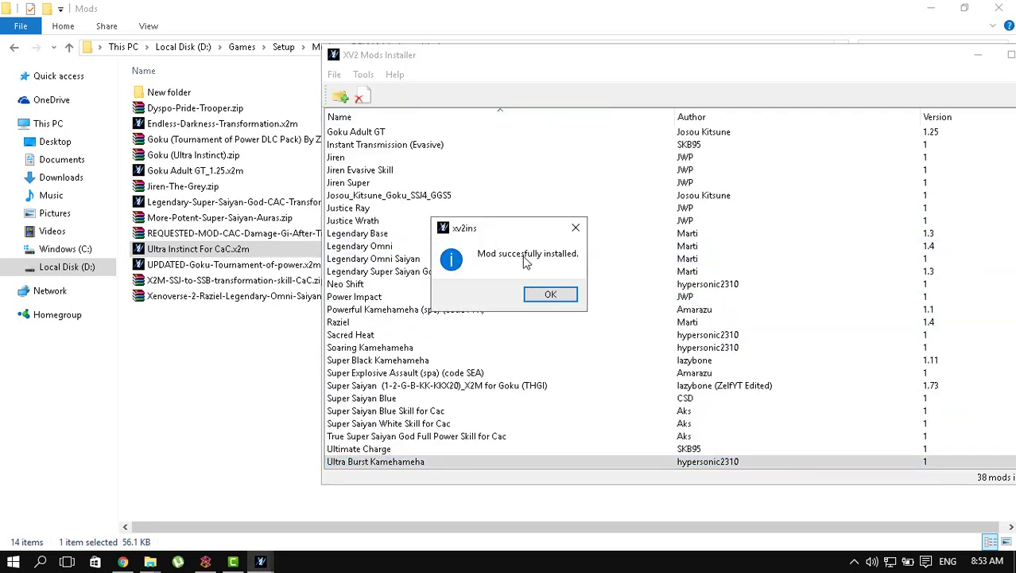
left_click(542, 297)
scroll(540, 297, "up", 4)
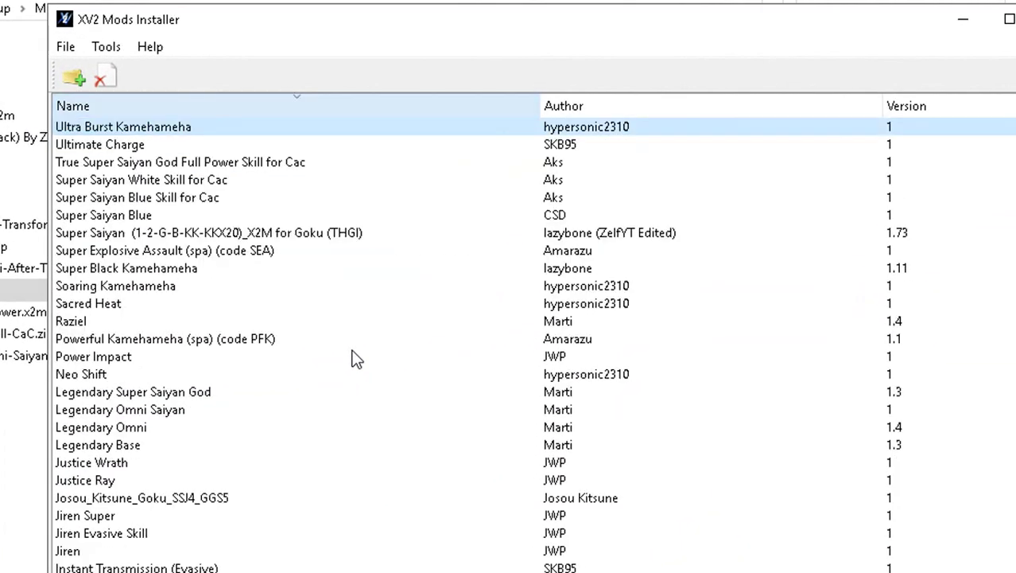
left_click(239, 106)
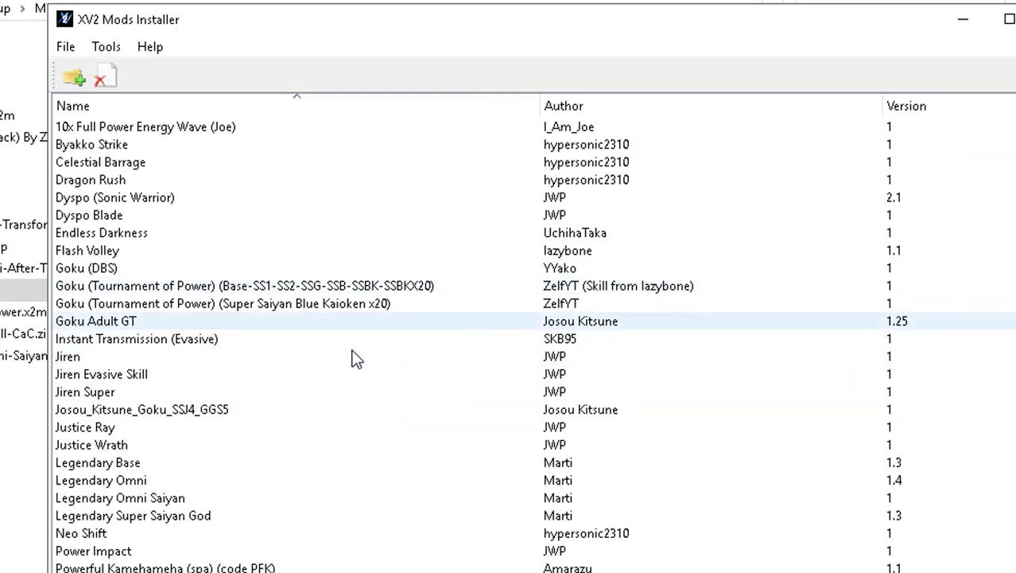
scroll(351, 356, "down", 4)
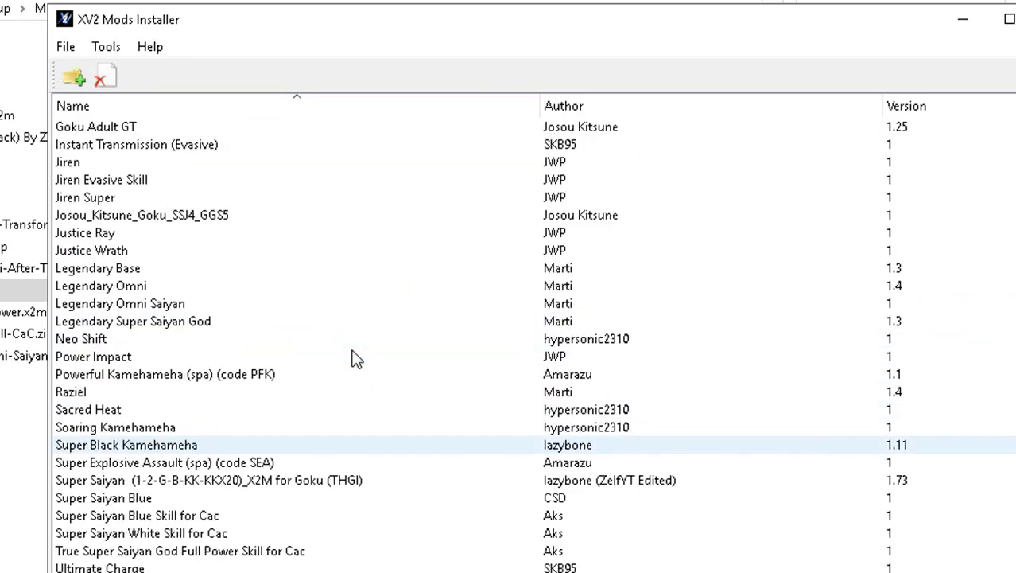
scroll(355, 288, "up", 4)
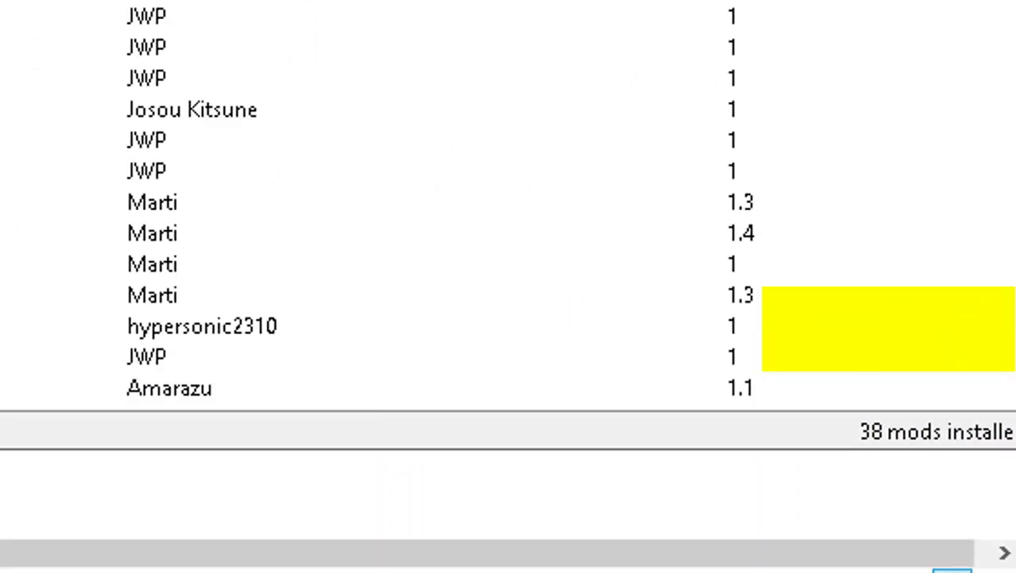
Step: Look through the File and Tools menus, then jump to the last installed mod
key("alt+f")
key("Down")
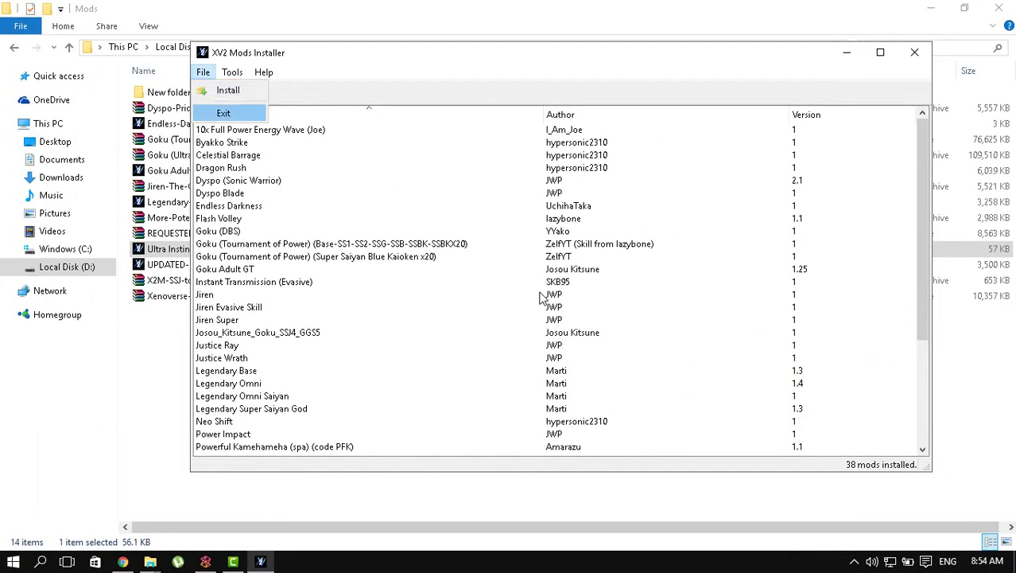
key("Right")
key("Right")
key("Left")
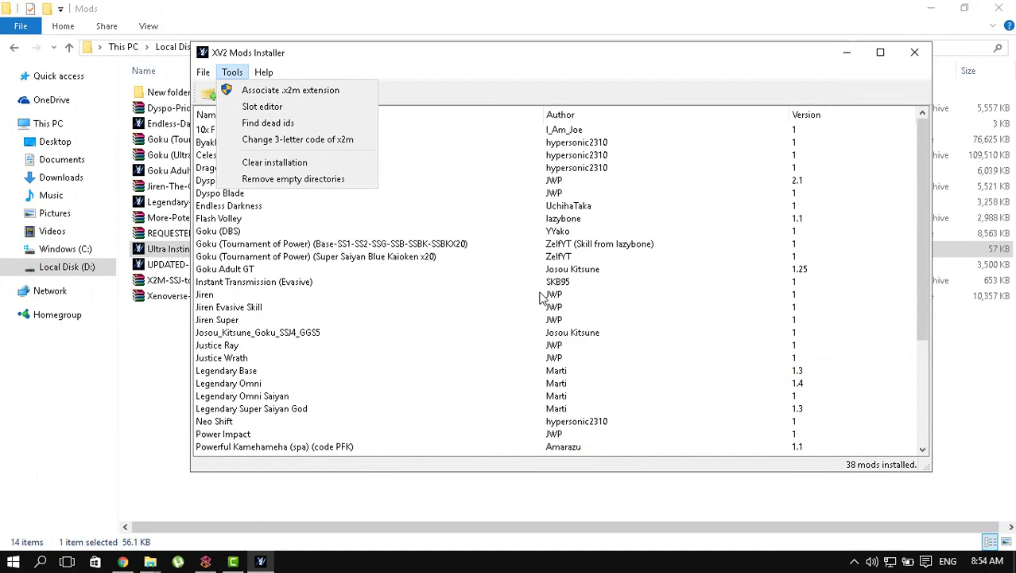
key("Left")
key("Escape")
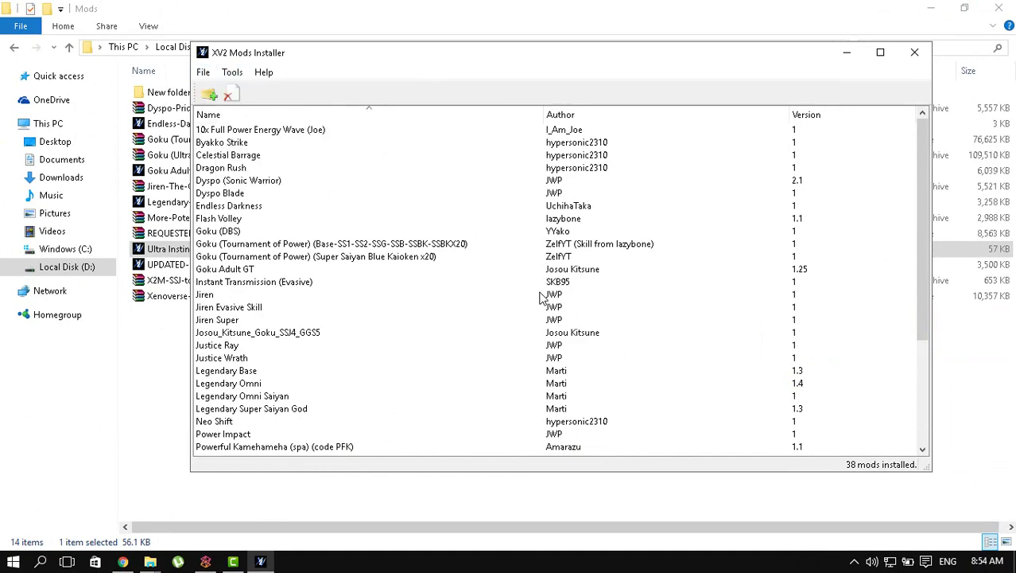
key("End")
scroll(540, 296, "up", 4)
scroll(540, 296, "down", 4)
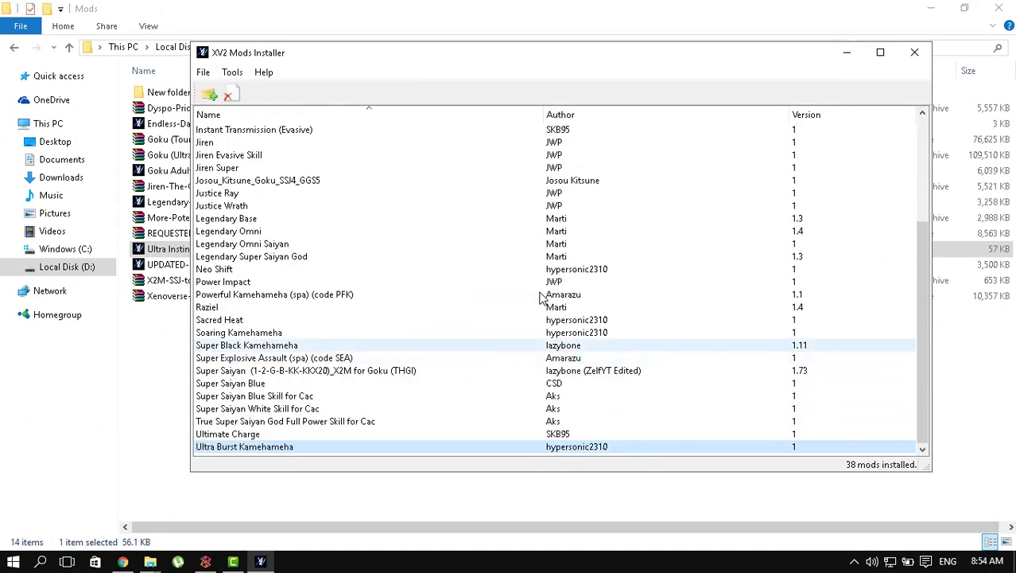
Step: Bring up Legendary Base's uninstall option but cancel it, and select Goku (DBS)
right_click(902, 221)
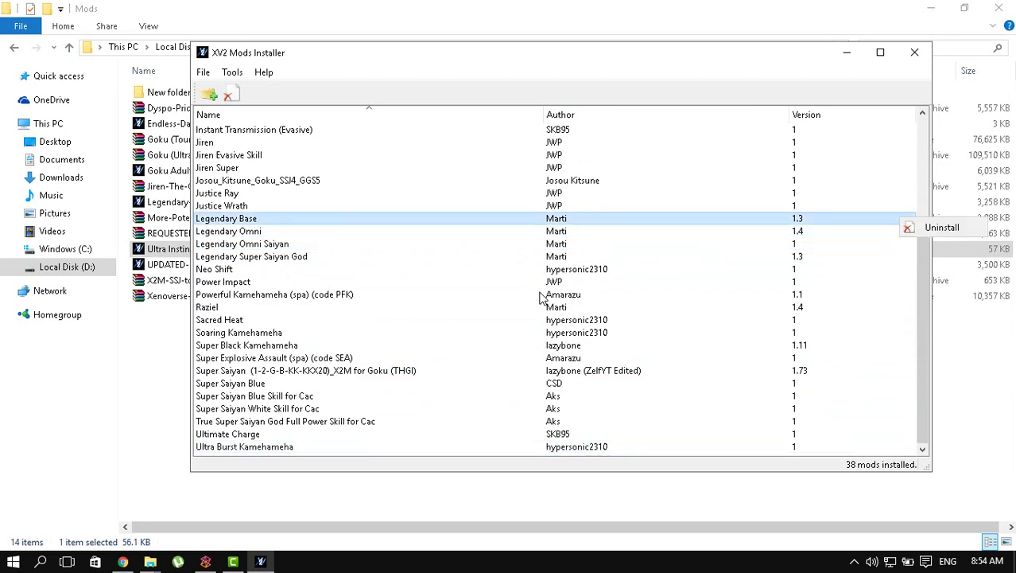
key("Escape")
scroll(540, 296, "up", 4)
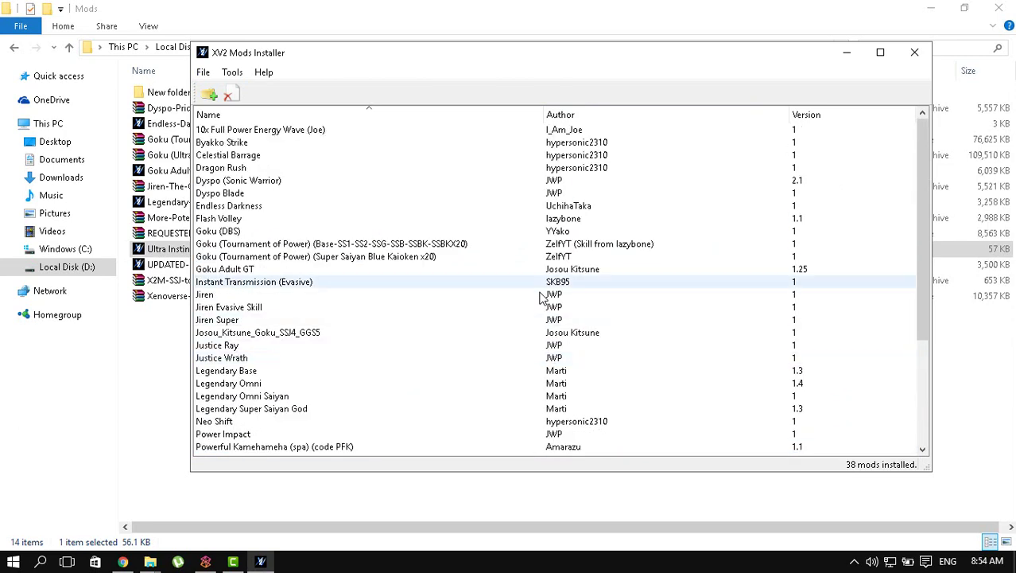
left_click(238, 231)
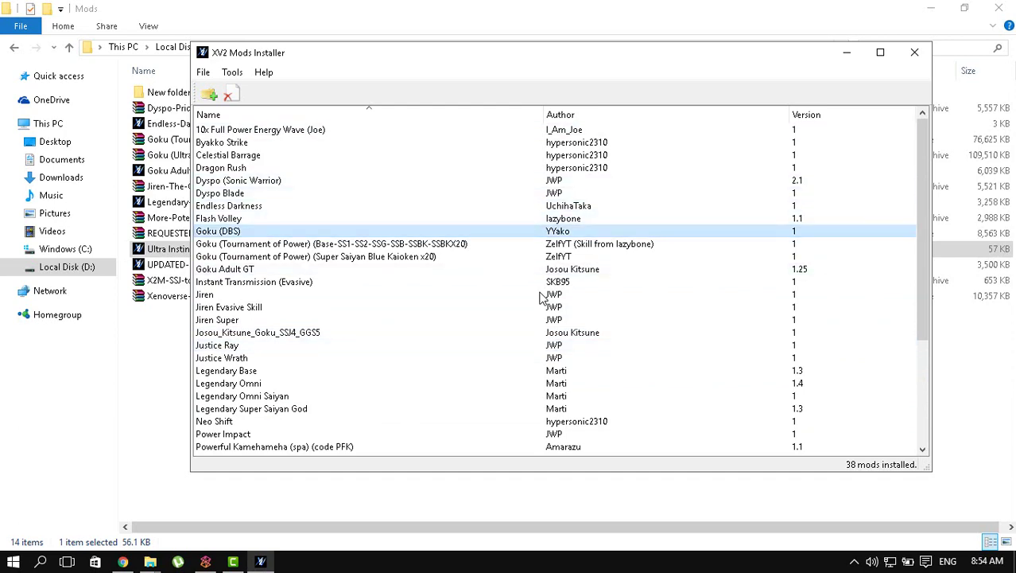
Step: Move the installer aside and reopen New folder with the Ultra Instinct files
left_click_drag(556, 53, 644, 8)
left_click(645, 7)
left_click(213, 92)
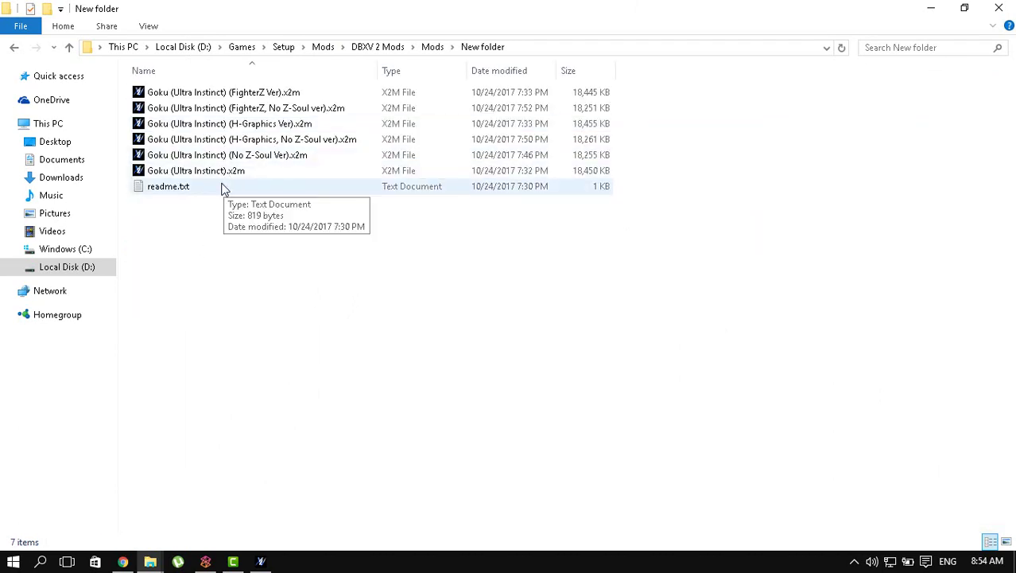
Step: Read the Ultra Instinct mod's readme.txt in Notepad, then close it
double_click(334, 188)
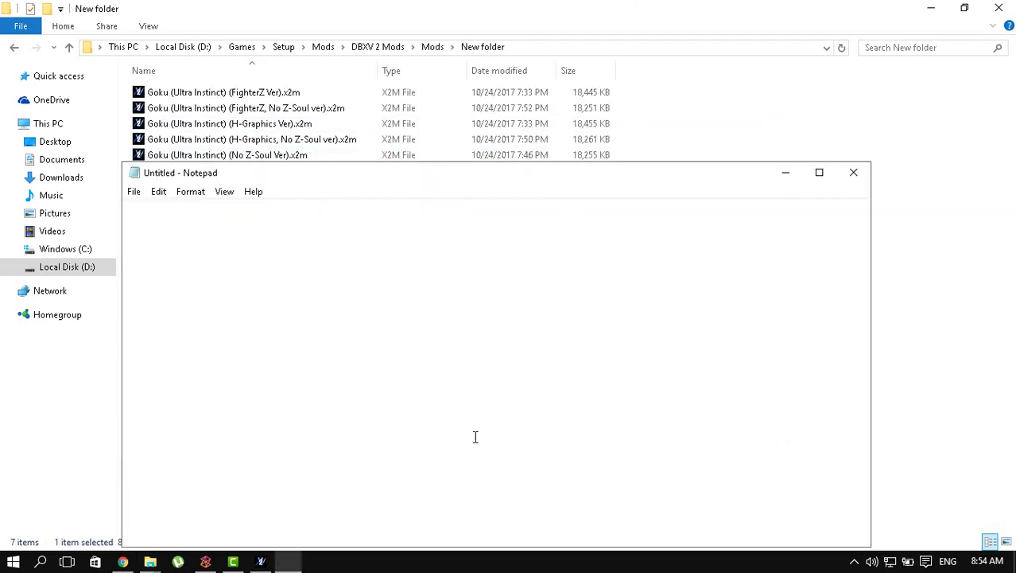
left_click_drag(322, 540, 748, 549)
mouse_move(262, 474)
left_mouse_down()
mouse_move(237, 466)
mouse_move(237, 343)
left_mouse_up()
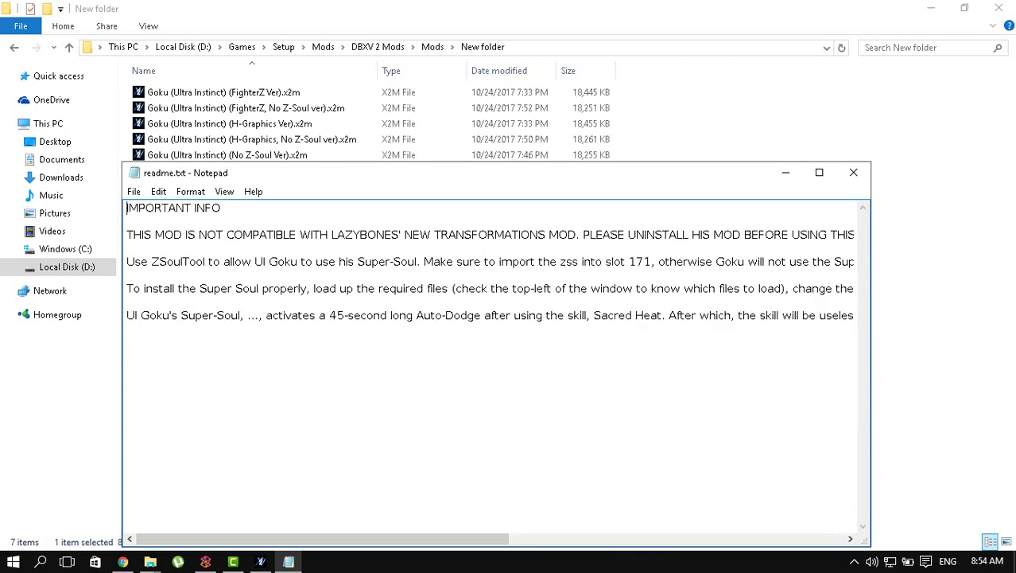
left_click(853, 174)
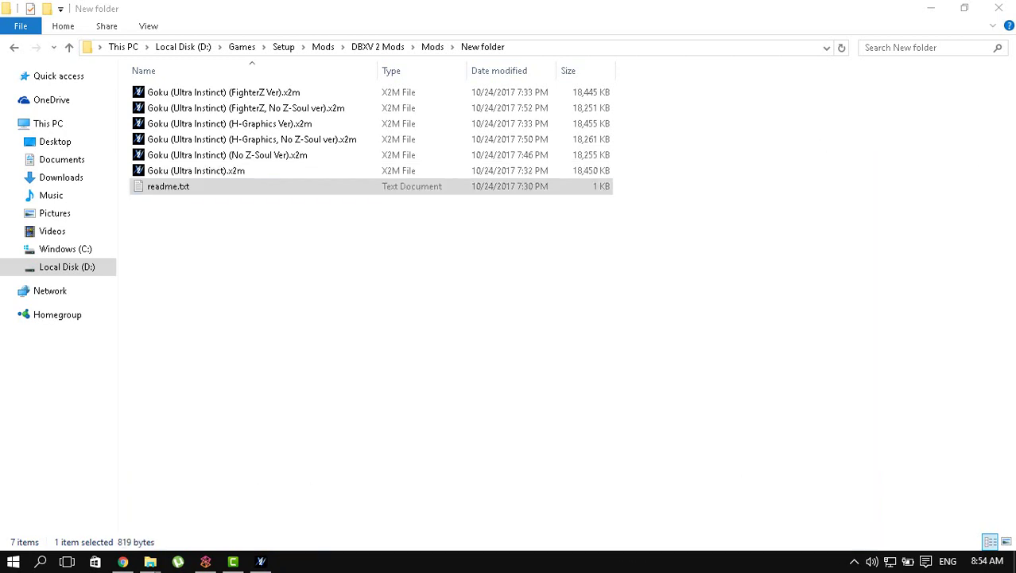
Step: Check the installer's mod list, close XV2 Mods Installer and return to the DRAGON BALL XENOVERSE 2 folder
left_click(273, 565)
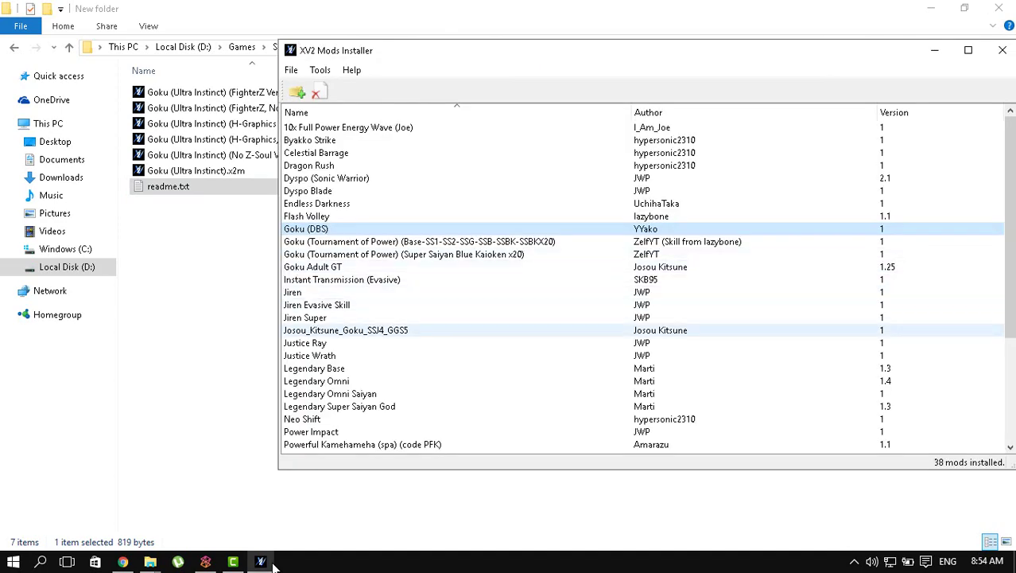
scroll(477, 279, "down", 4)
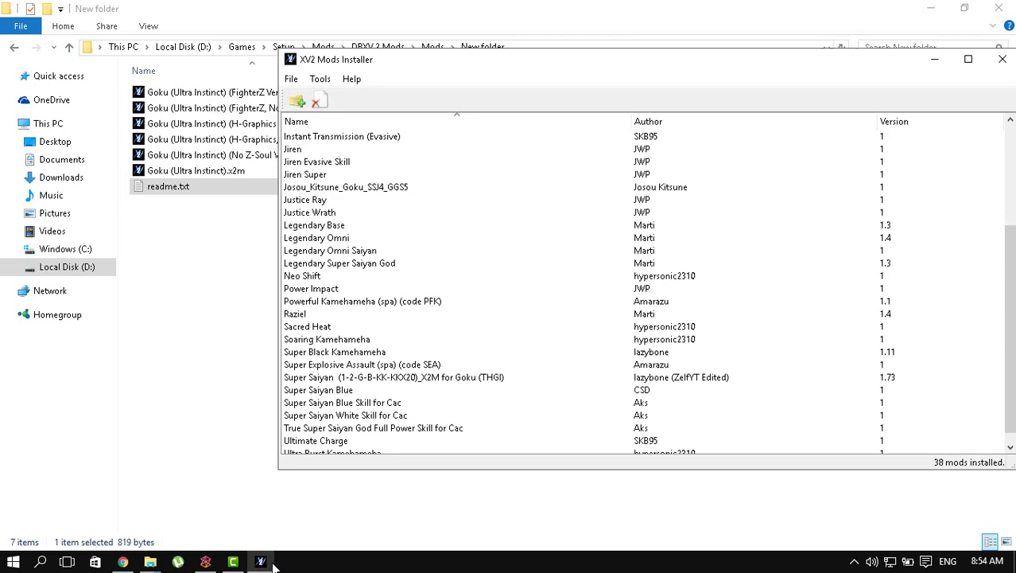
left_click(799, 59)
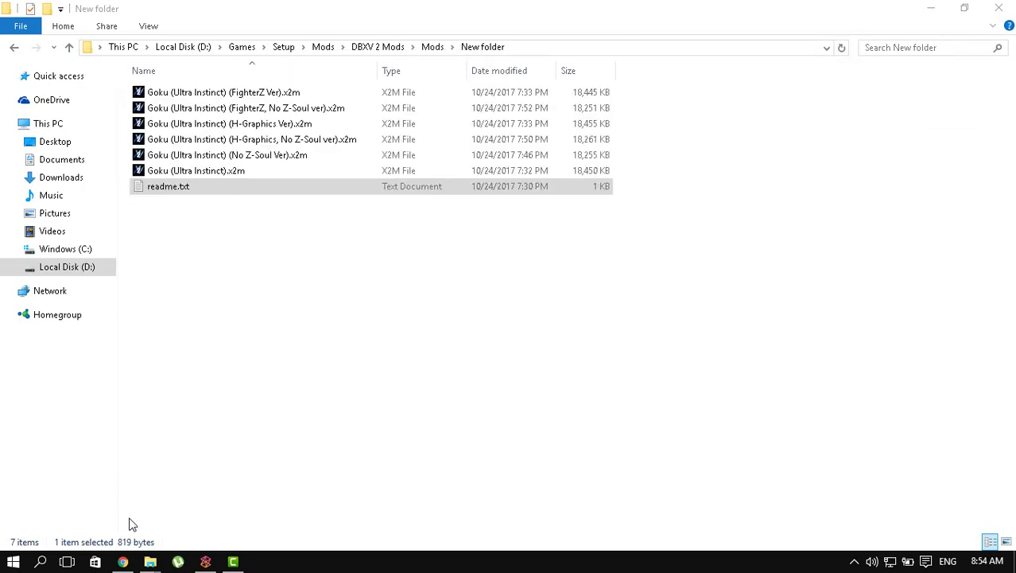
mouse_move(151, 562)
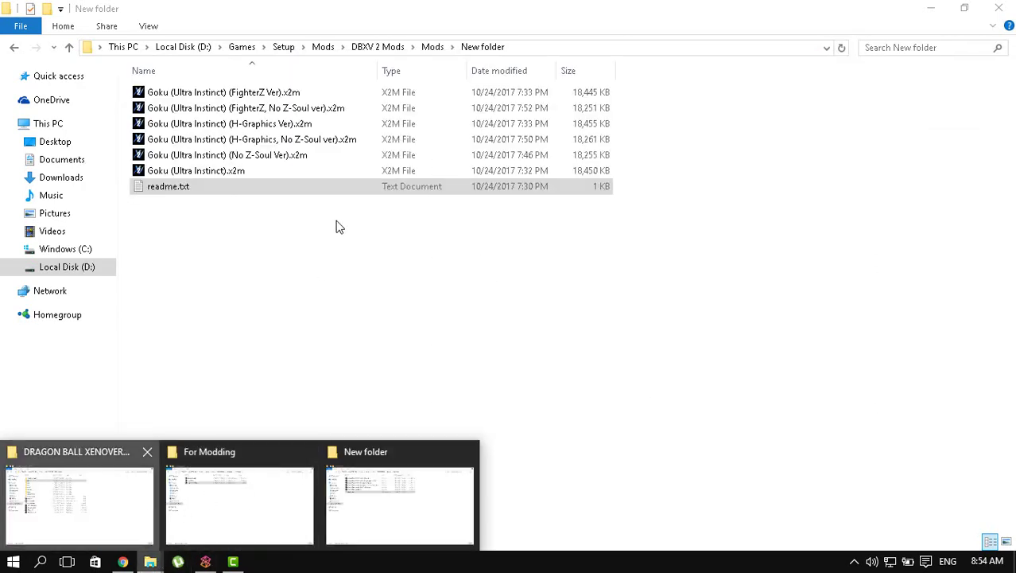
left_click(80, 493)
Step: Relaunch xv2ins.exe and confirm Goku (Ultra Instinct) (FighterZ Ver) is among the 40 installed mods
double_click(193, 312)
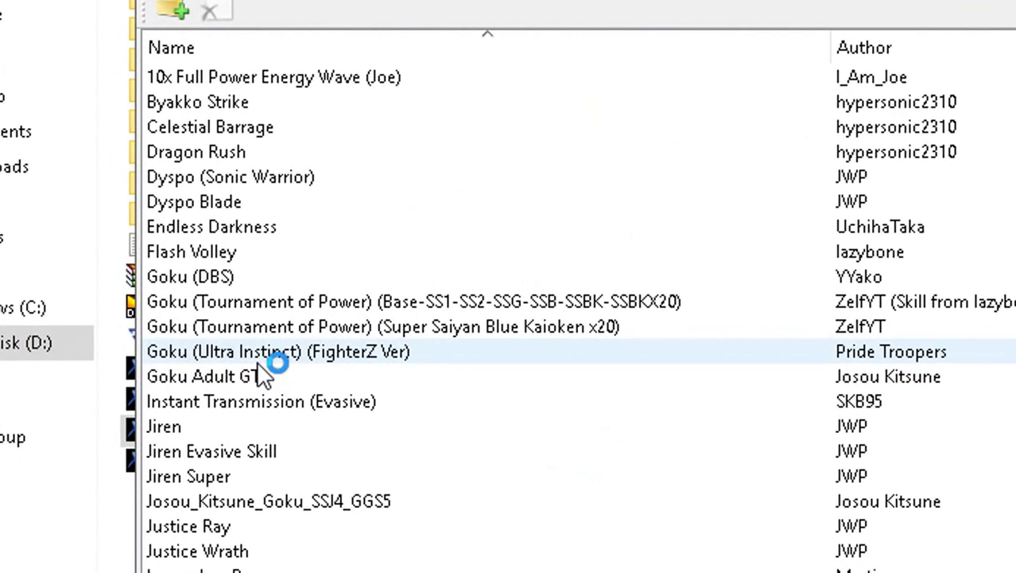
left_click(258, 360)
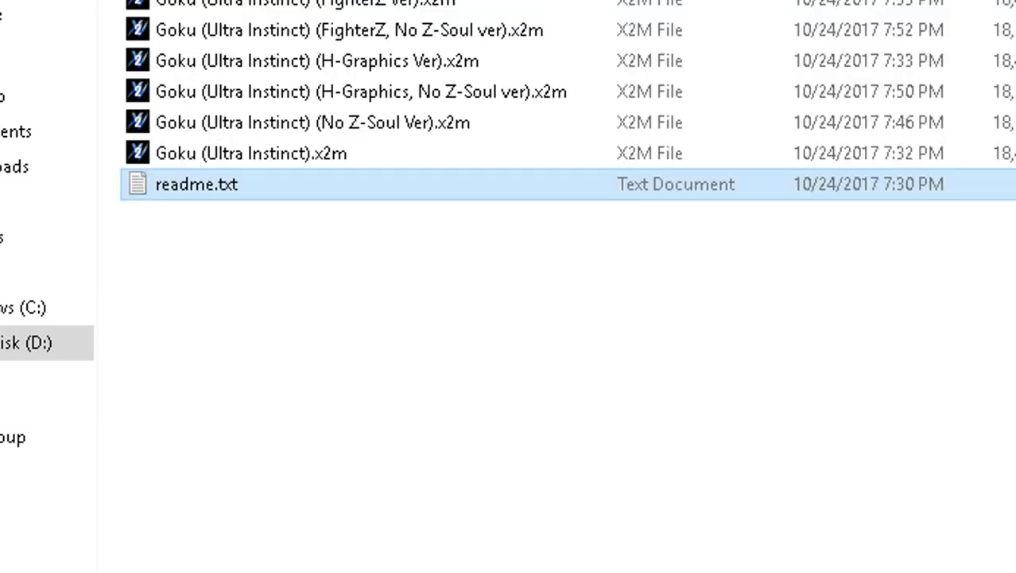
left_click(294, 23)
left_click_drag(443, 42, 565, 108)
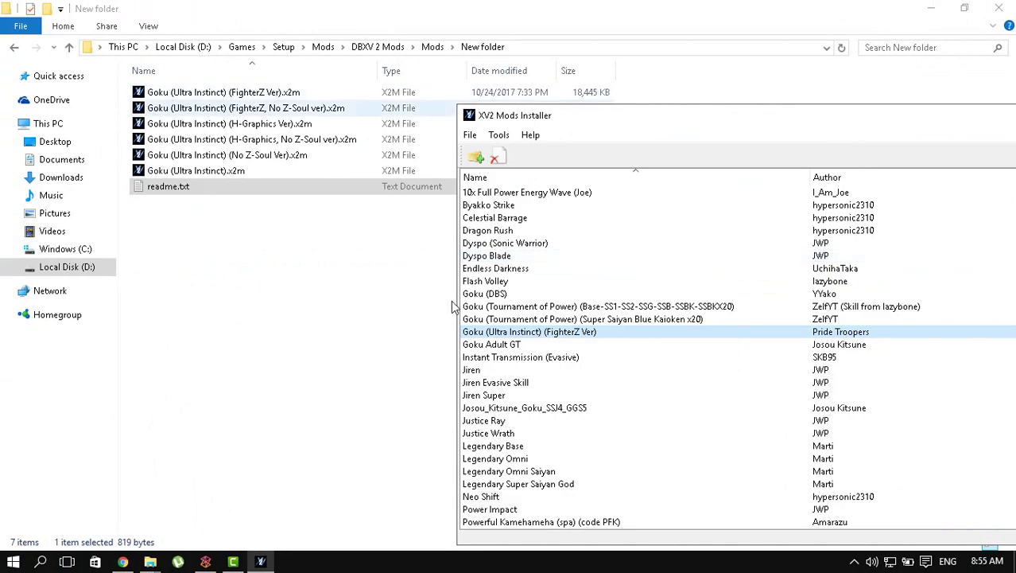
scroll(517, 422, "down", 5)
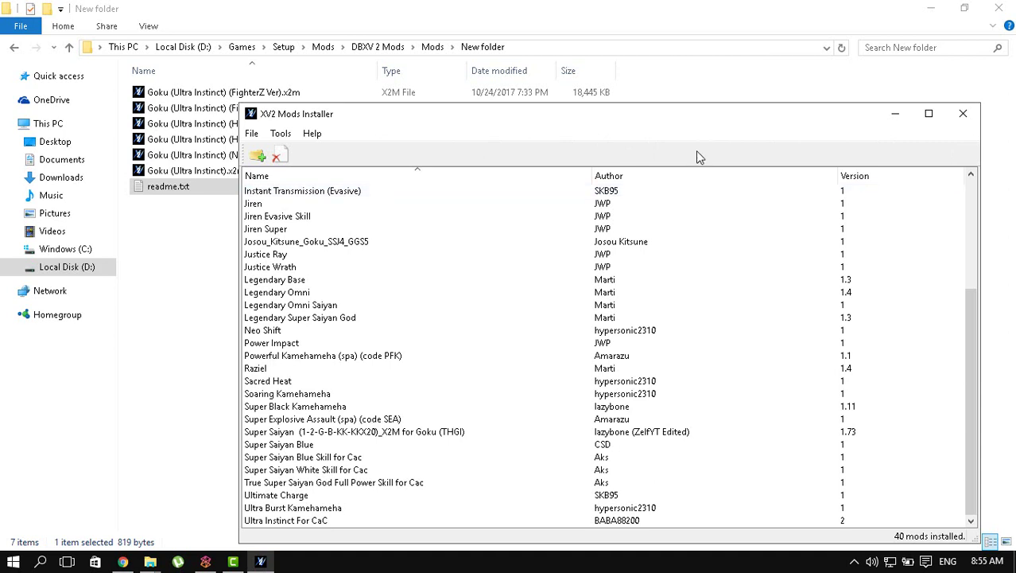
Step: Return to the Goku (Ultra Instinct) mod page in Chrome, view the next screenshot, and scroll to the Installation section
left_click(122, 561)
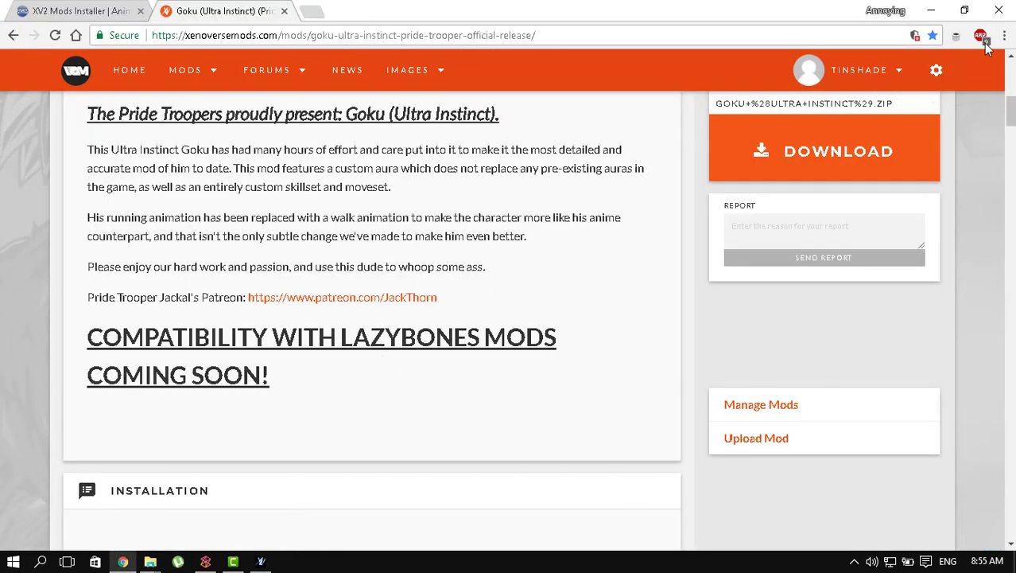
scroll(835, 88, "up", 10)
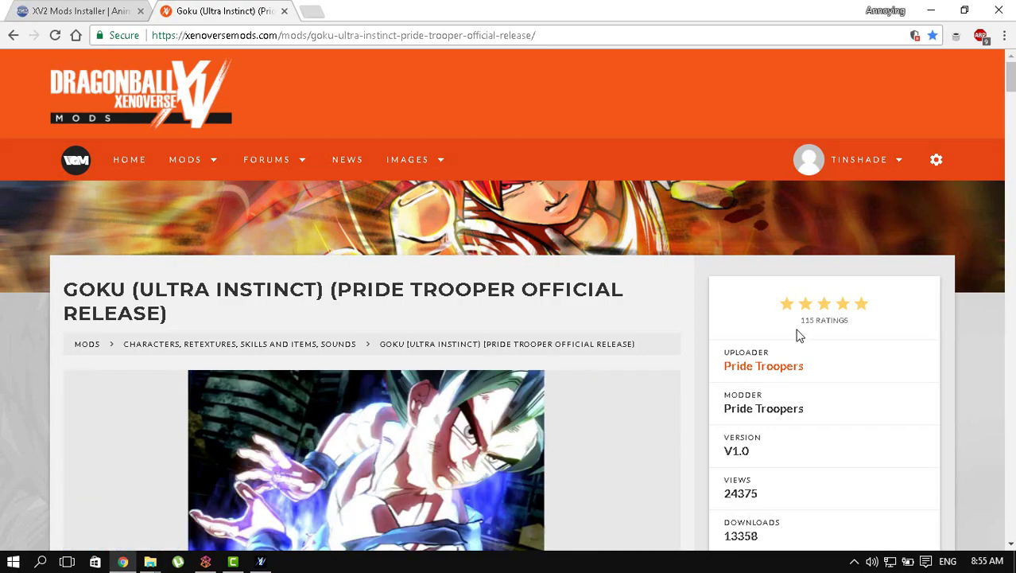
scroll(540, 335, "down", 2)
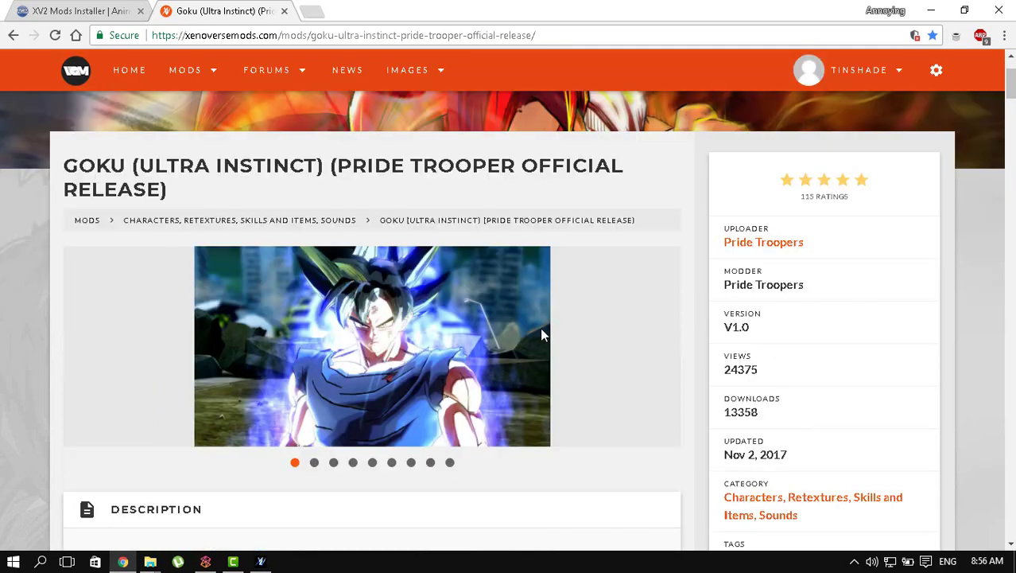
mouse_move(561, 331)
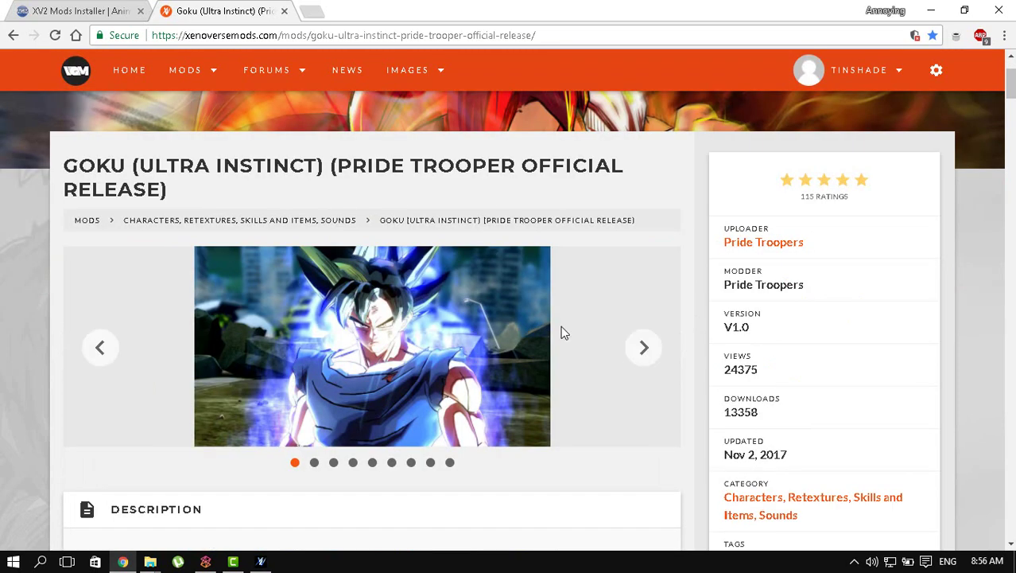
left_click(650, 345)
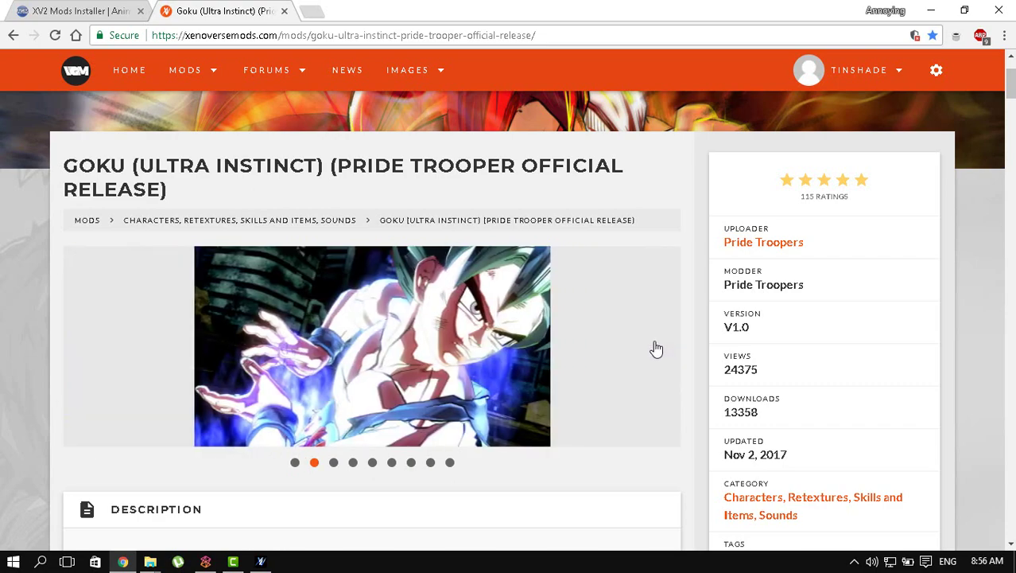
scroll(656, 347, "down", 6)
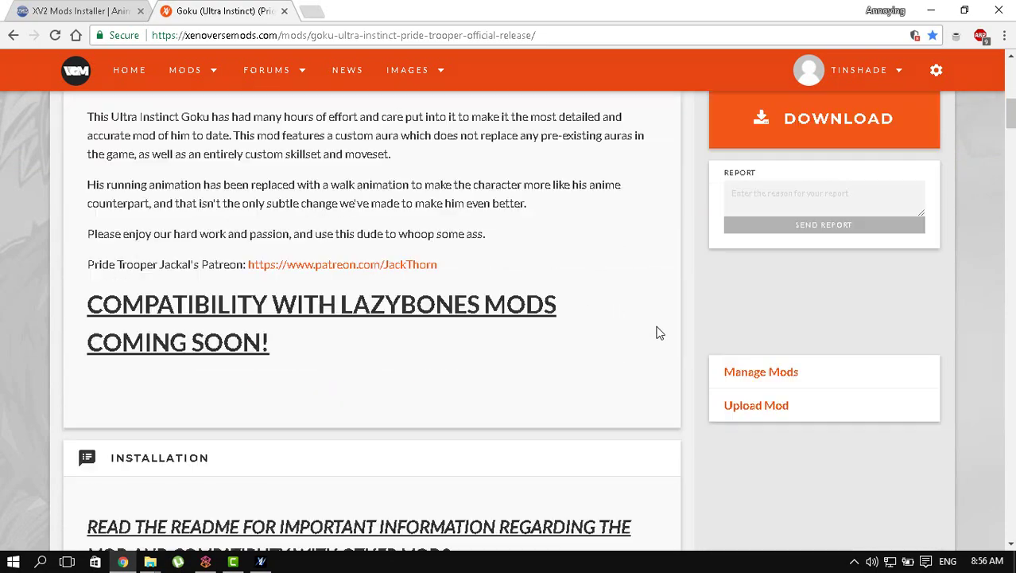
scroll(862, 155, "down", 5)
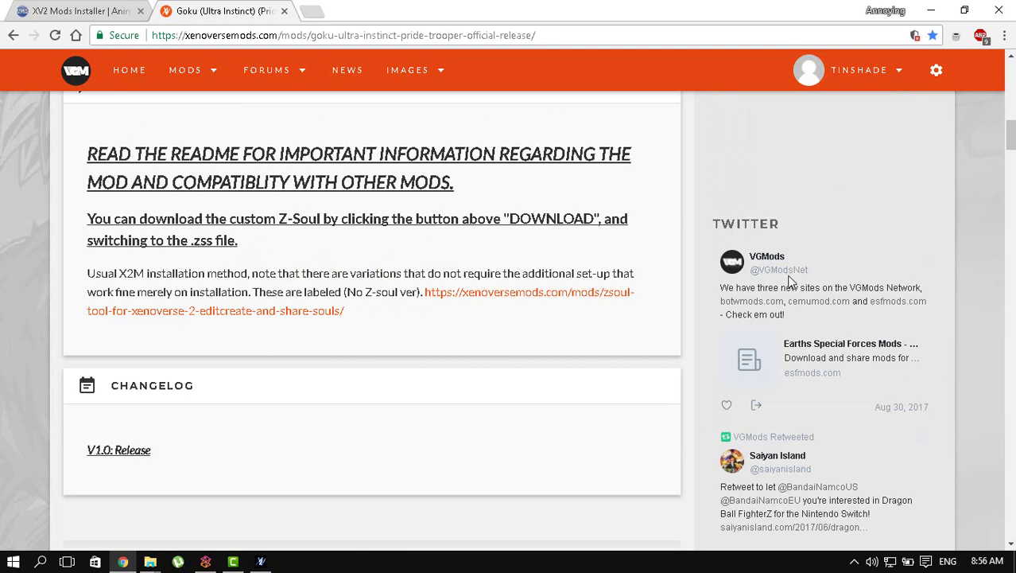
scroll(788, 318, "up", 5)
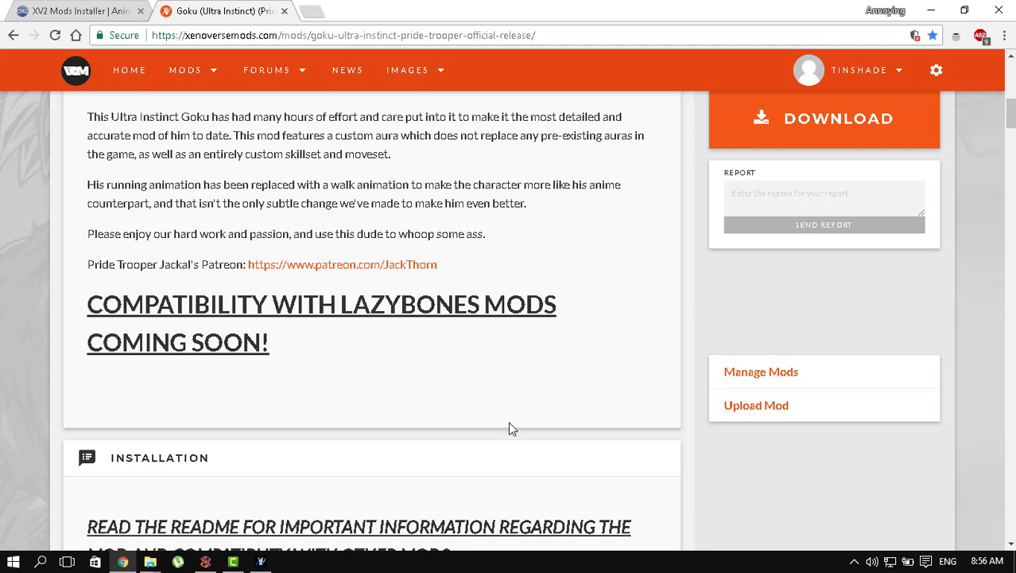
left_click(487, 562)
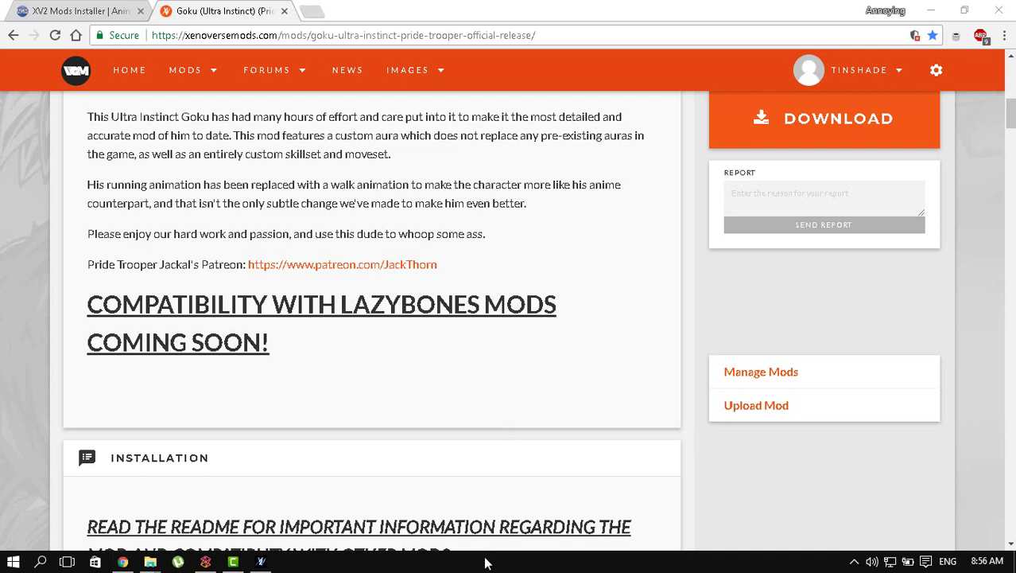